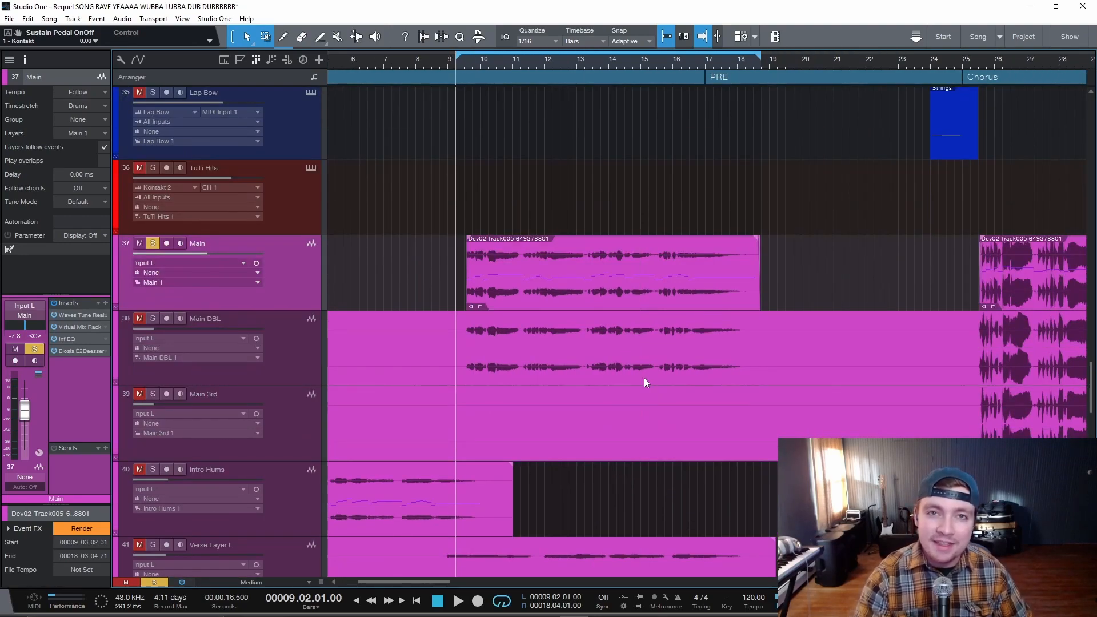
# - Play the soloed Main vocal from bar 9 with its Virtual Mix Rack insert on view to hear the current chain
pyautogui.scroll(-2, 654, 378)
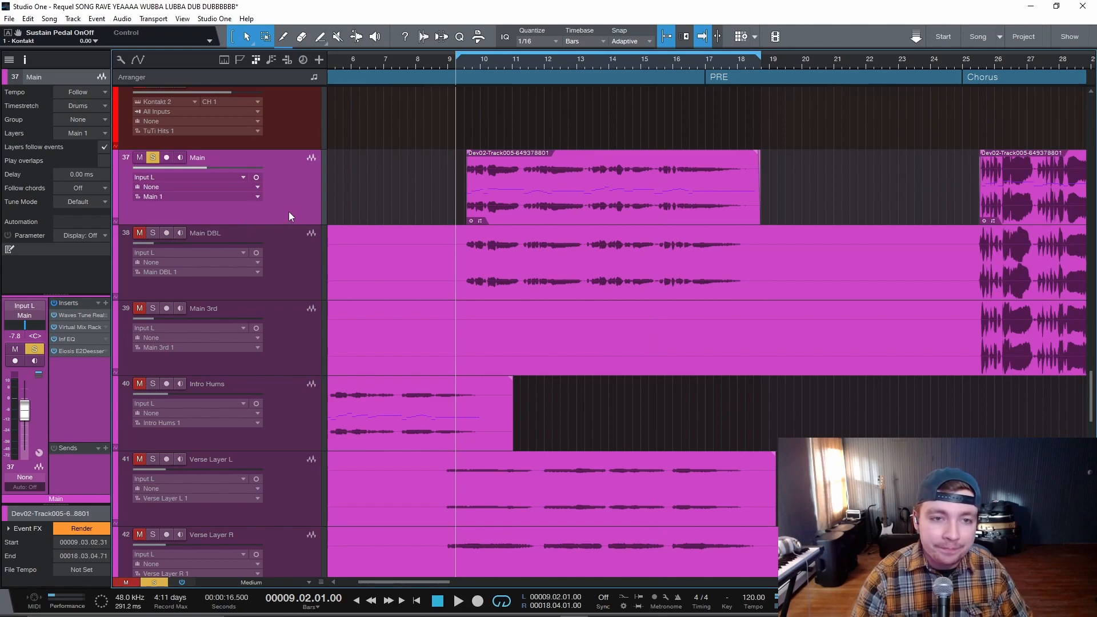
pyautogui.scroll(2, 520, 236)
pyautogui.scroll(2, 520, 233)
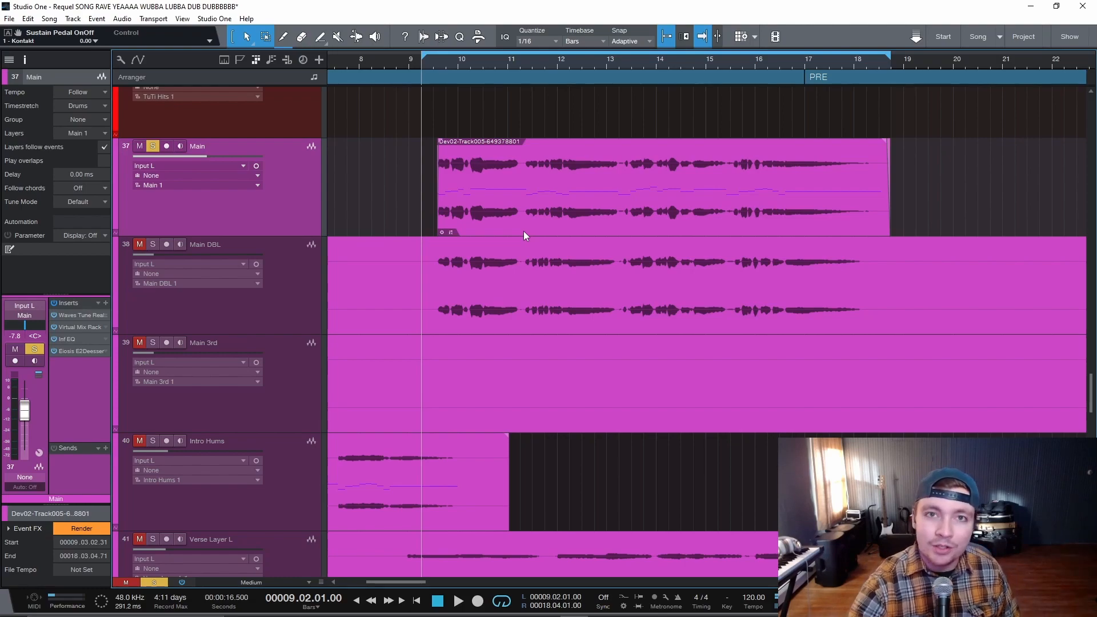
pyautogui.moveTo(631, 177); pyautogui.dragTo(313, 92)
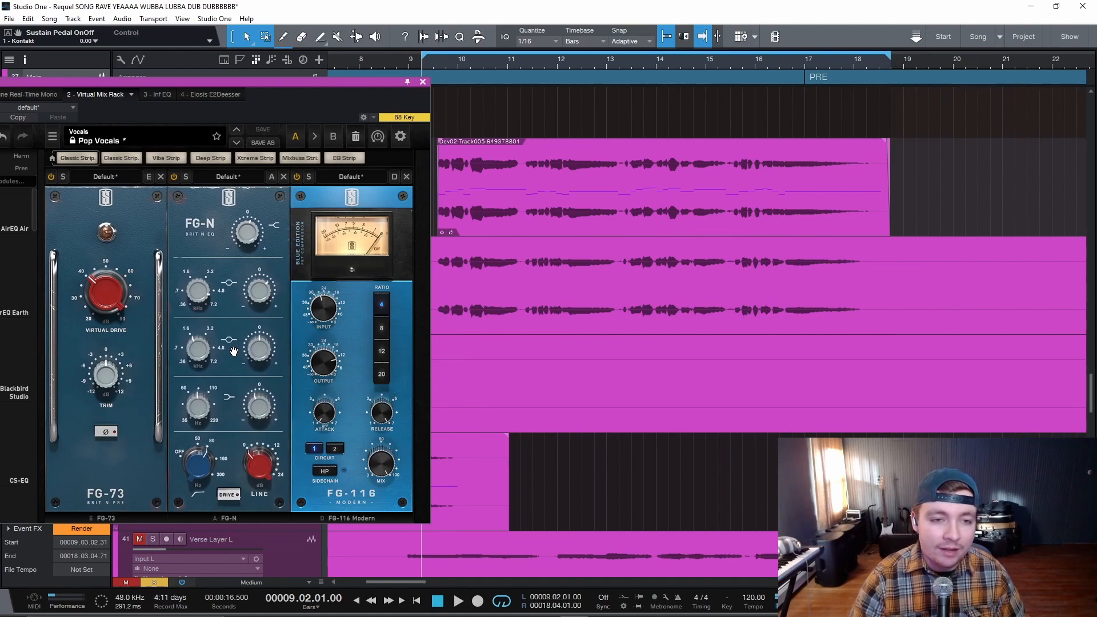
pyautogui.moveTo(343, 90); pyautogui.dragTo(331, 91)
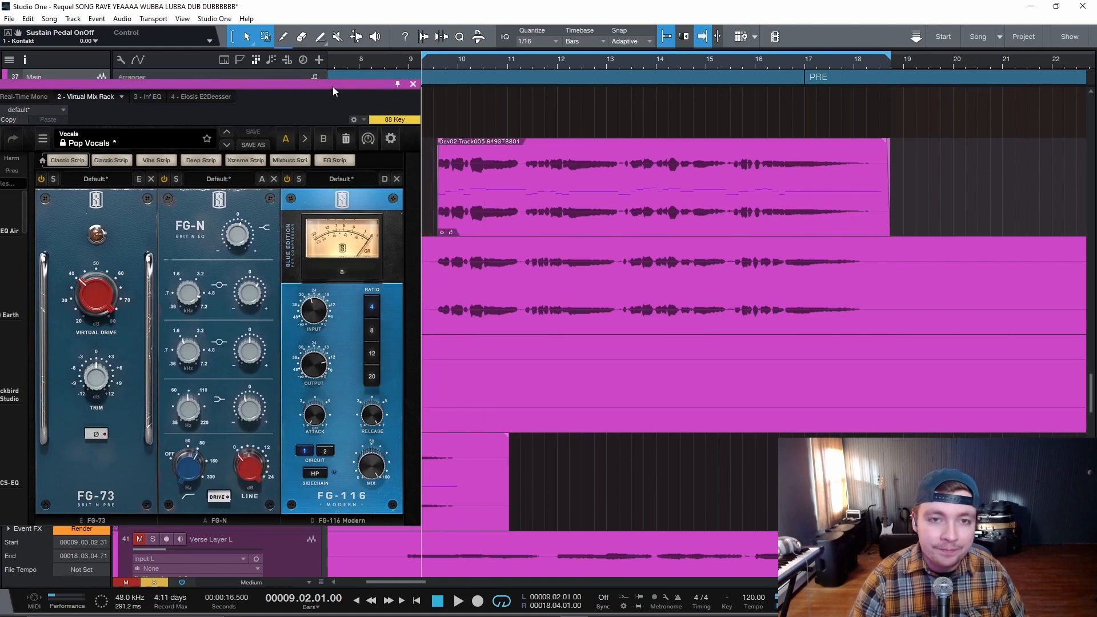
pyautogui.press('space')
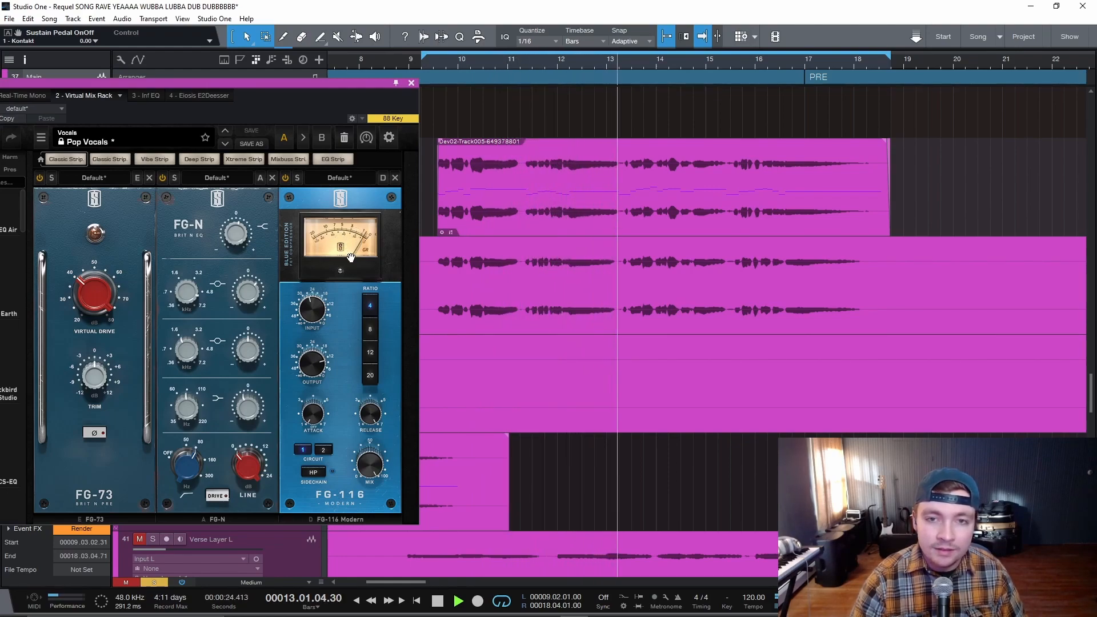
pyautogui.press('space')
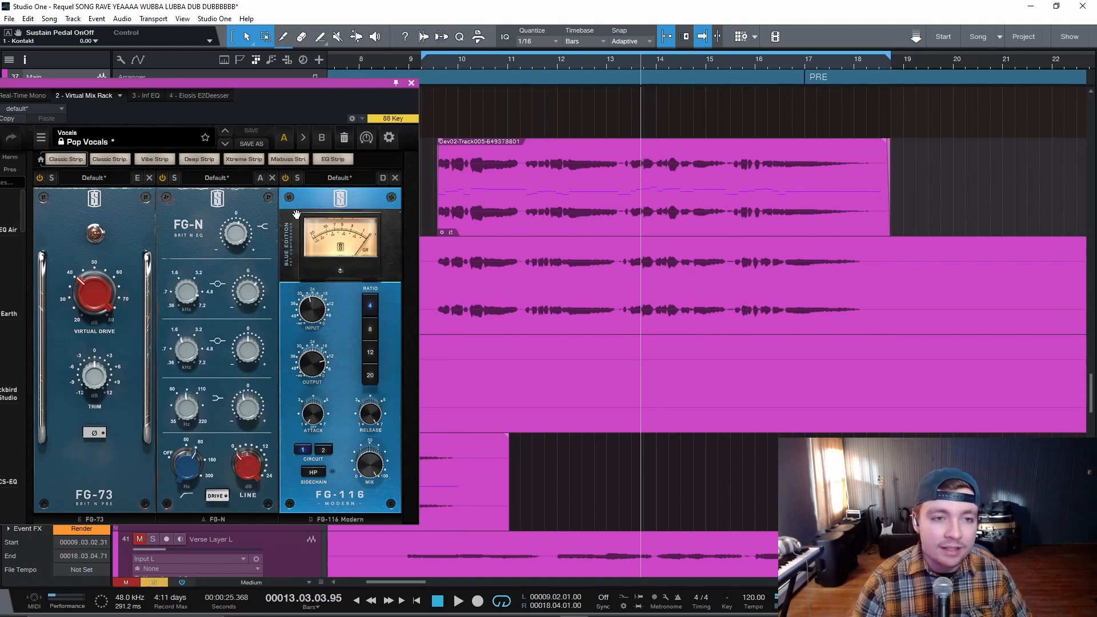
# - Add the Custom Opto compressor from the dynamics modules to the end of the rack and set its tone to Aggro
pyautogui.moveTo(310, 82); pyautogui.dragTo(423, 38)
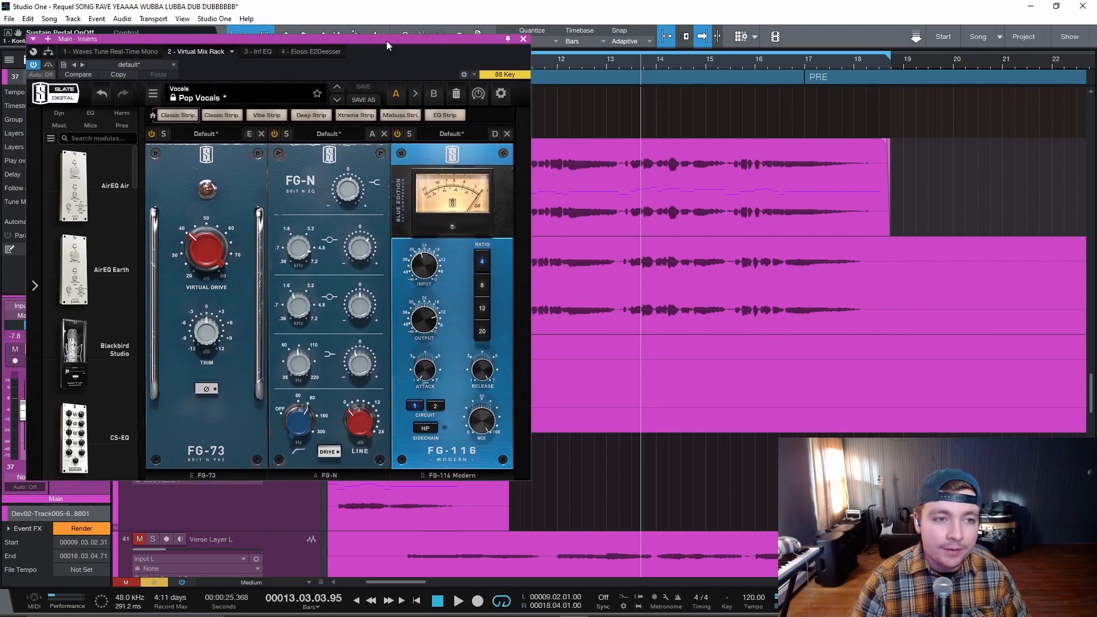
pyautogui.click(61, 113)
pyautogui.moveTo(82, 213); pyautogui.dragTo(567, 227)
pyautogui.moveTo(610, 423); pyautogui.dragTo(622, 374)
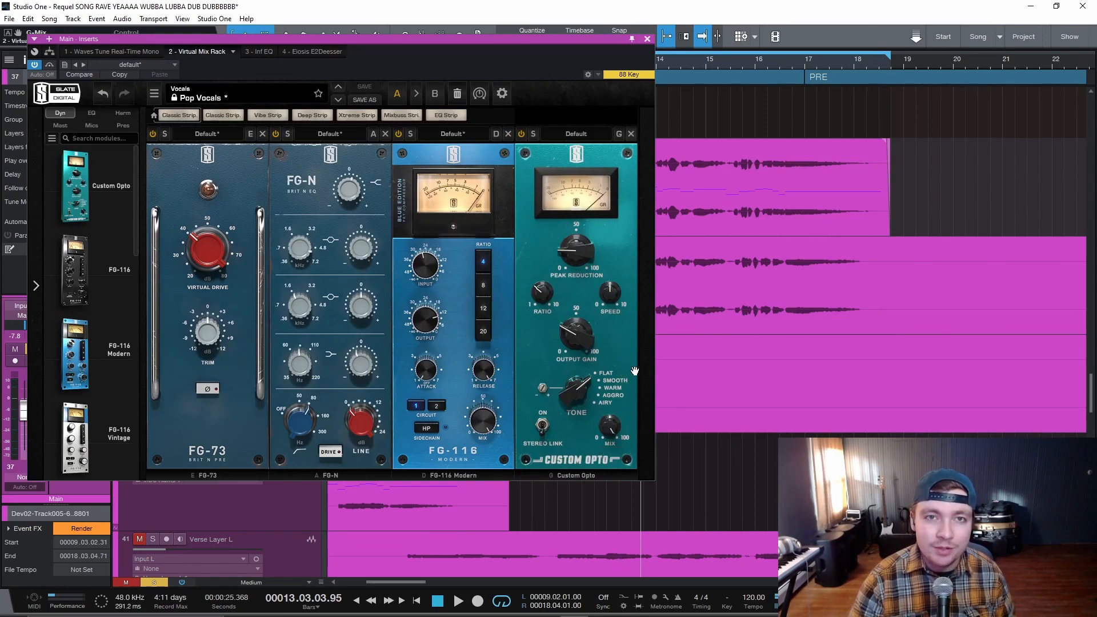
pyautogui.moveTo(614, 430); pyautogui.dragTo(601, 342)
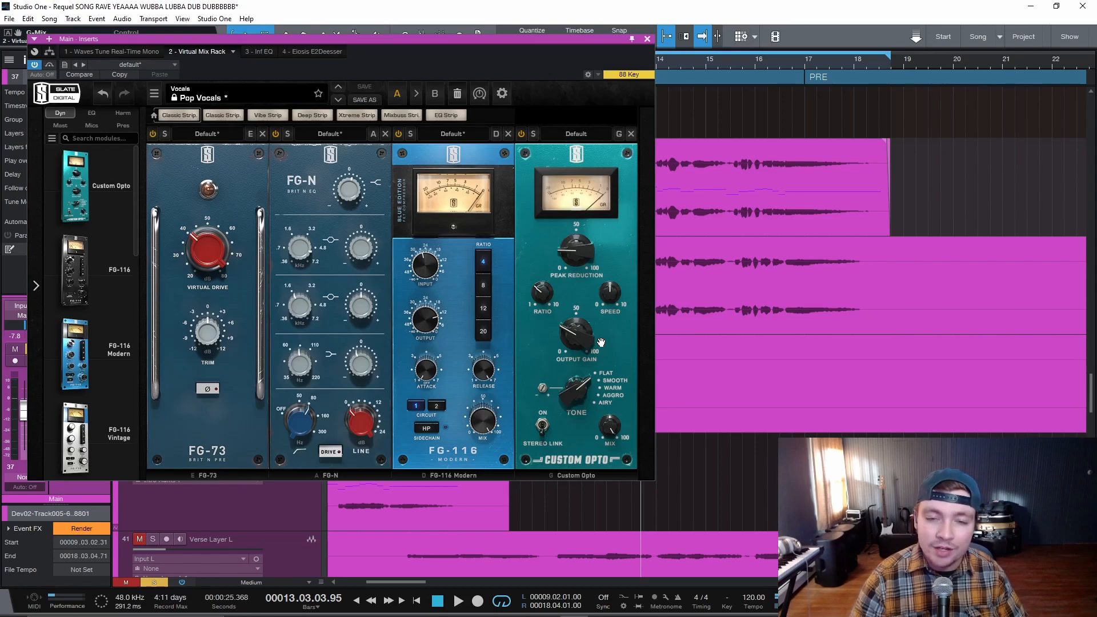
pyautogui.moveTo(616, 431); pyautogui.dragTo(590, 320)
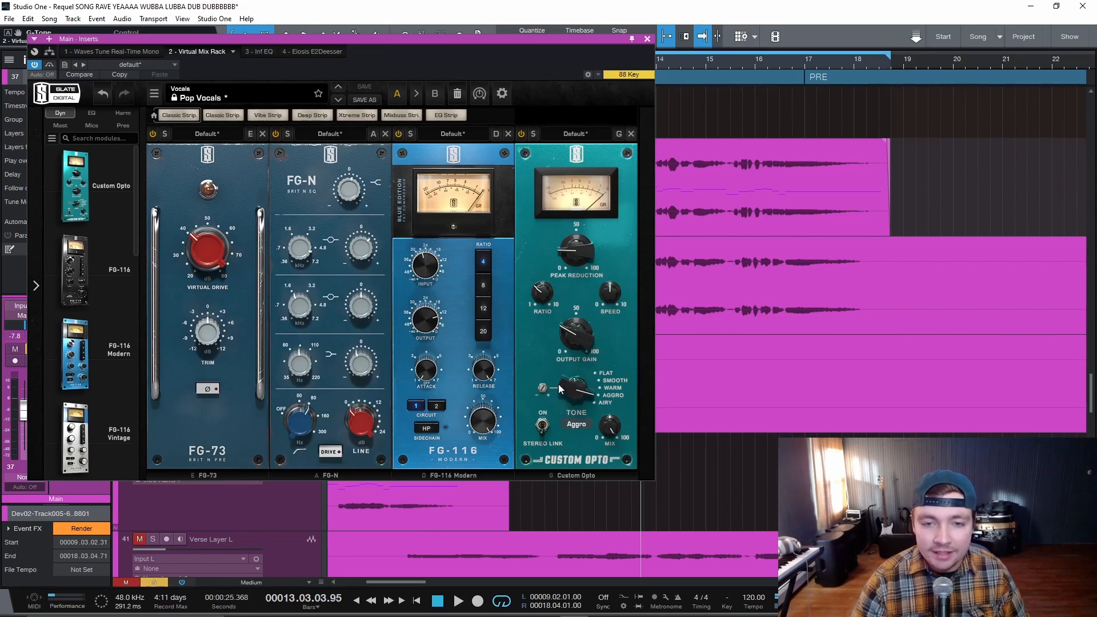
# - Dial in the Custom Opto's peak reduction, raise its ratio, and set output gain to about 50 and speed to 10.0
pyautogui.moveTo(544, 389); pyautogui.dragTo(552, 335)
pyautogui.moveTo(586, 250); pyautogui.dragTo(587, 208)
pyautogui.moveTo(587, 336); pyautogui.dragTo(619, 335)
pyautogui.moveTo(548, 312); pyautogui.dragTo(555, 293)
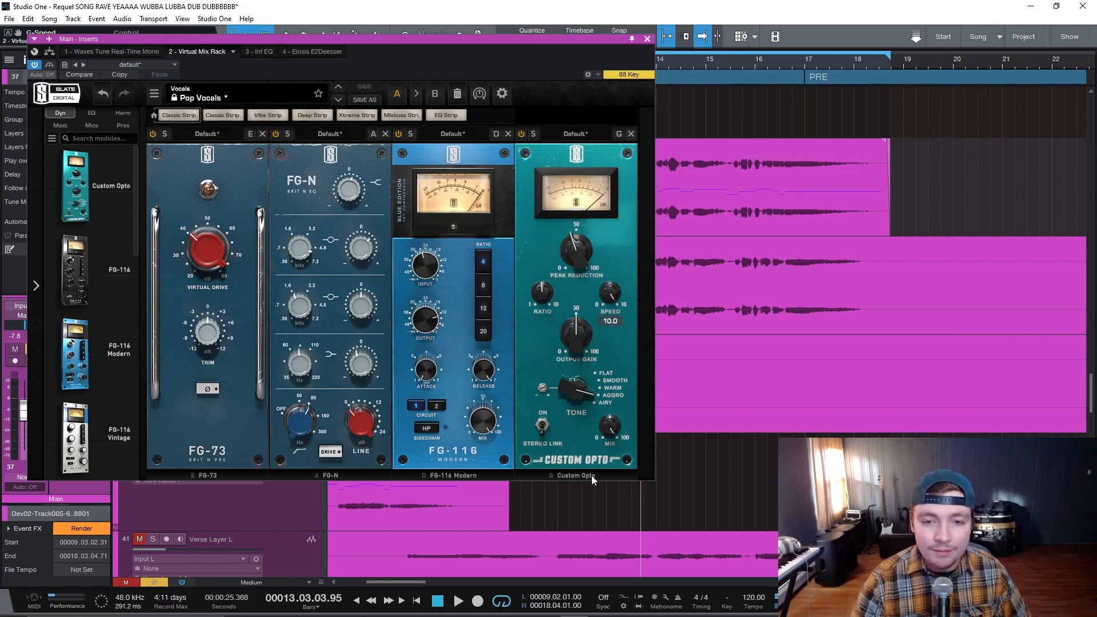
pyautogui.moveTo(616, 438); pyautogui.dragTo(621, 614)
# - Play the vocal from bar 9 beat 3 and adjust the Custom Opto's peak reduction and output gain by ear
pyautogui.moveTo(552, 39); pyautogui.dragTo(333, 55)
pyautogui.click(433, 67)
pyautogui.press('space')
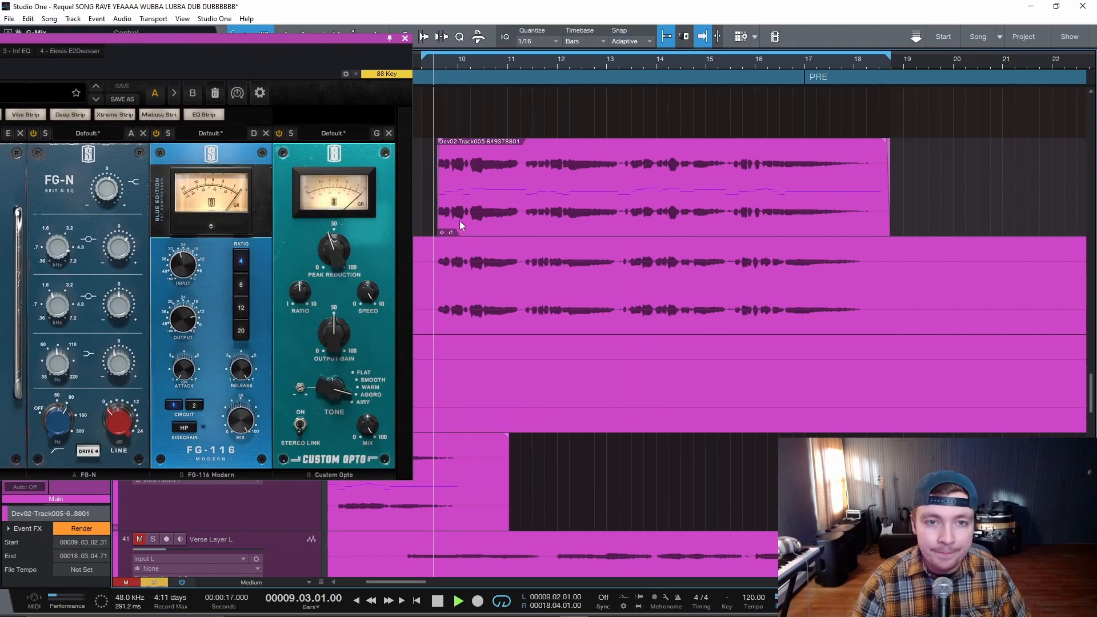
pyautogui.moveTo(334, 251); pyautogui.dragTo(334, 279)
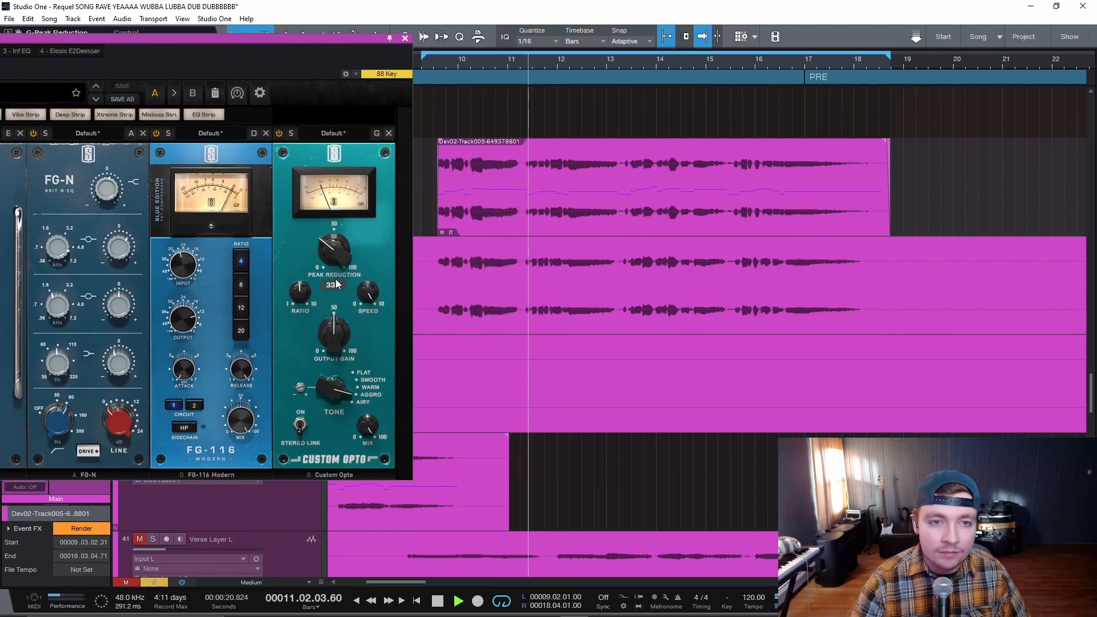
pyautogui.moveTo(329, 350); pyautogui.dragTo(331, 337)
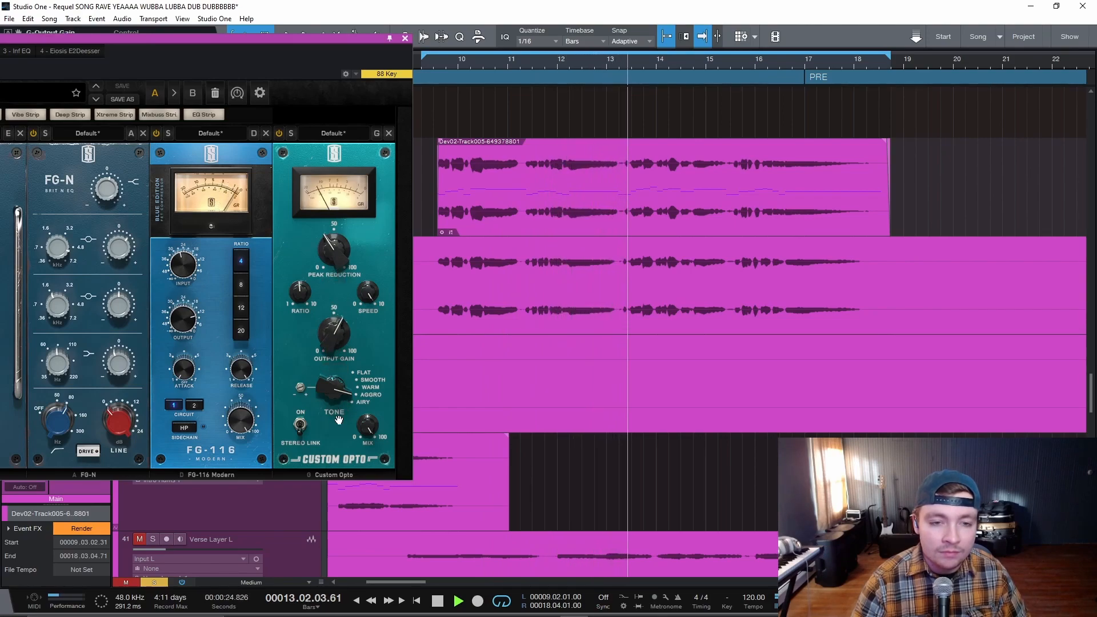
pyautogui.press('space')
# - Replay the vocal from bar 9 beat 3 with the Custom Opto's mix at 0%, switching it to 100% during playback
pyautogui.click(433, 114)
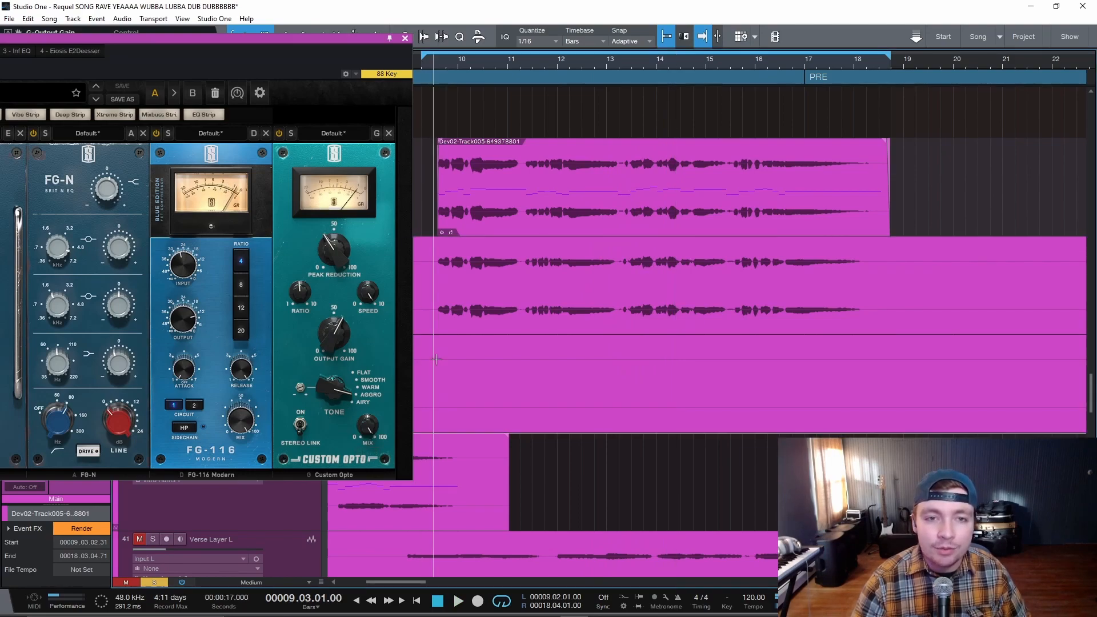
pyautogui.moveTo(371, 426); pyautogui.dragTo(377, 446)
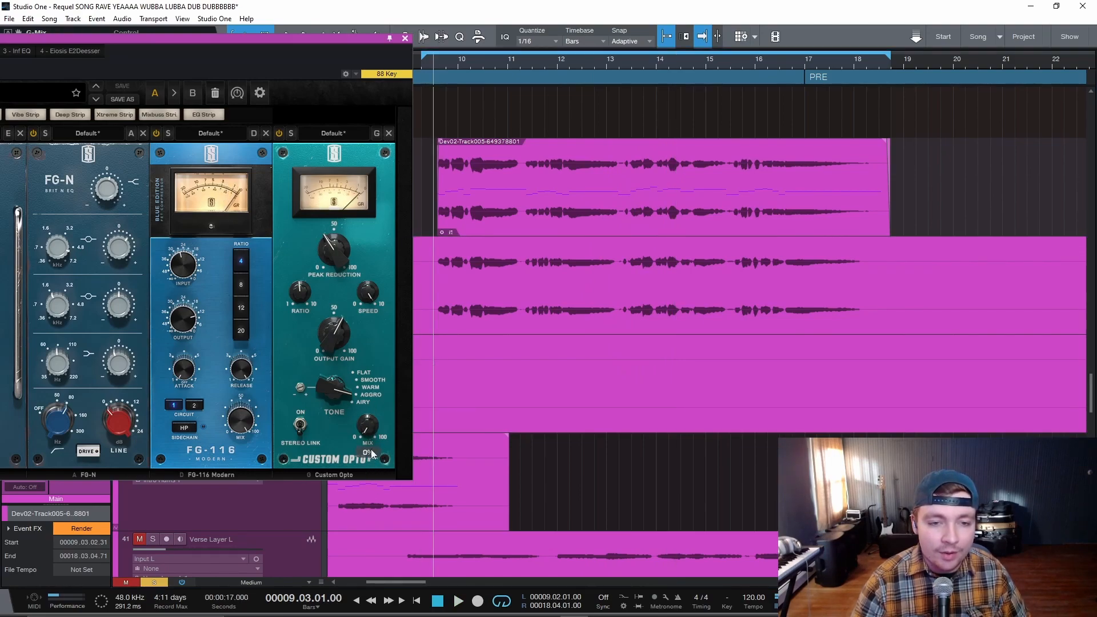
pyautogui.press('space')
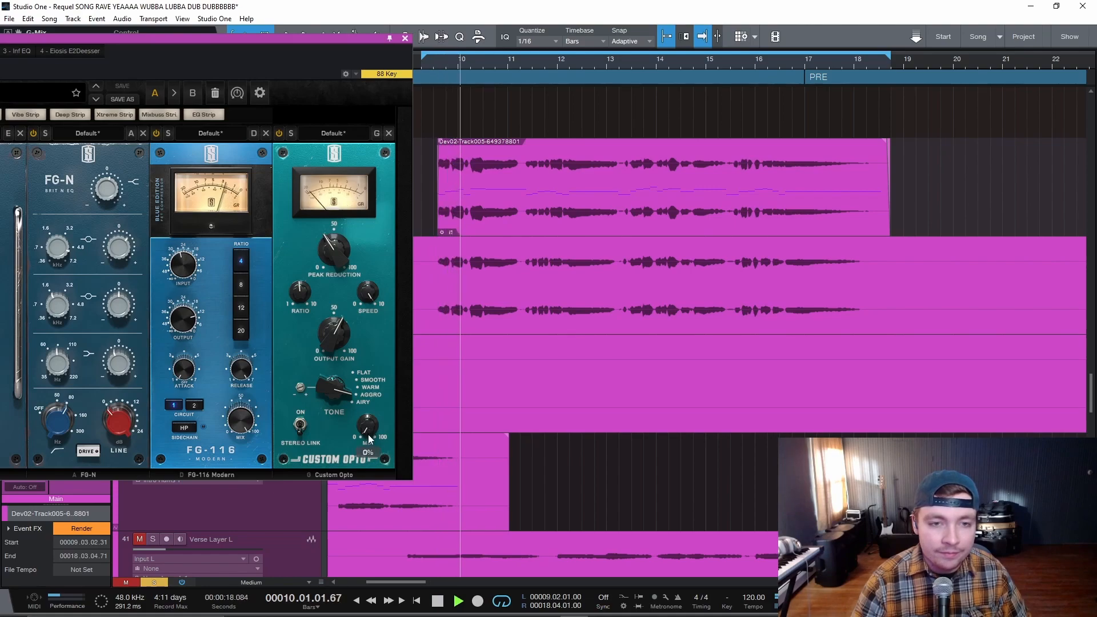
pyautogui.moveTo(368, 434); pyautogui.dragTo(409, 221)
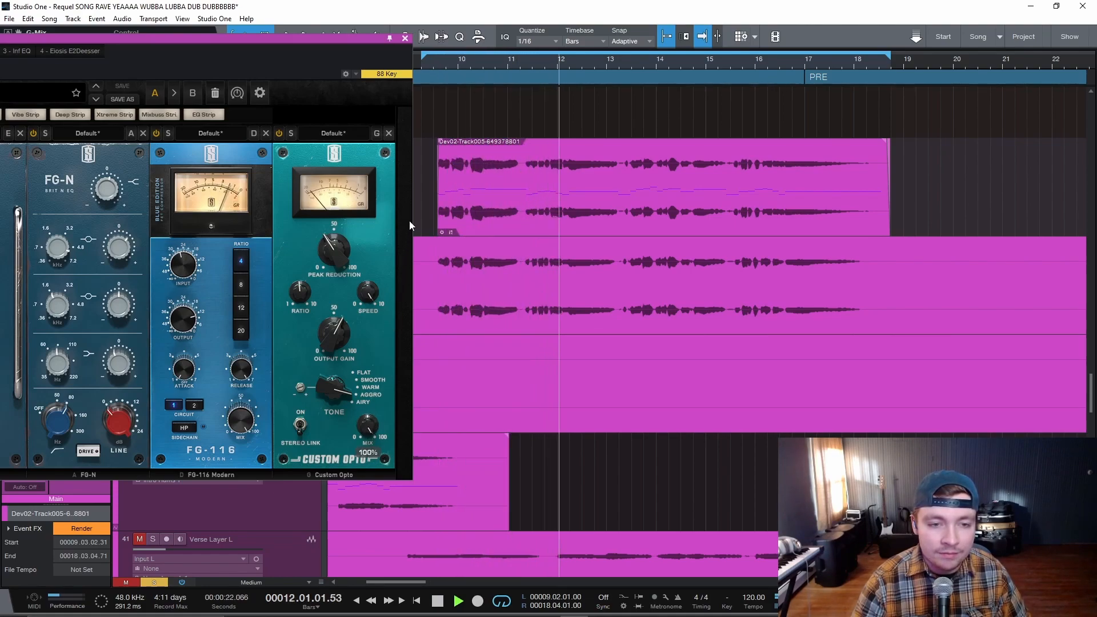
# - Fine-tune the Custom Opto during playback to a peak reduction of 28.4 and an output gain of 62.8
pyautogui.moveTo(335, 336); pyautogui.dragTo(337, 310)
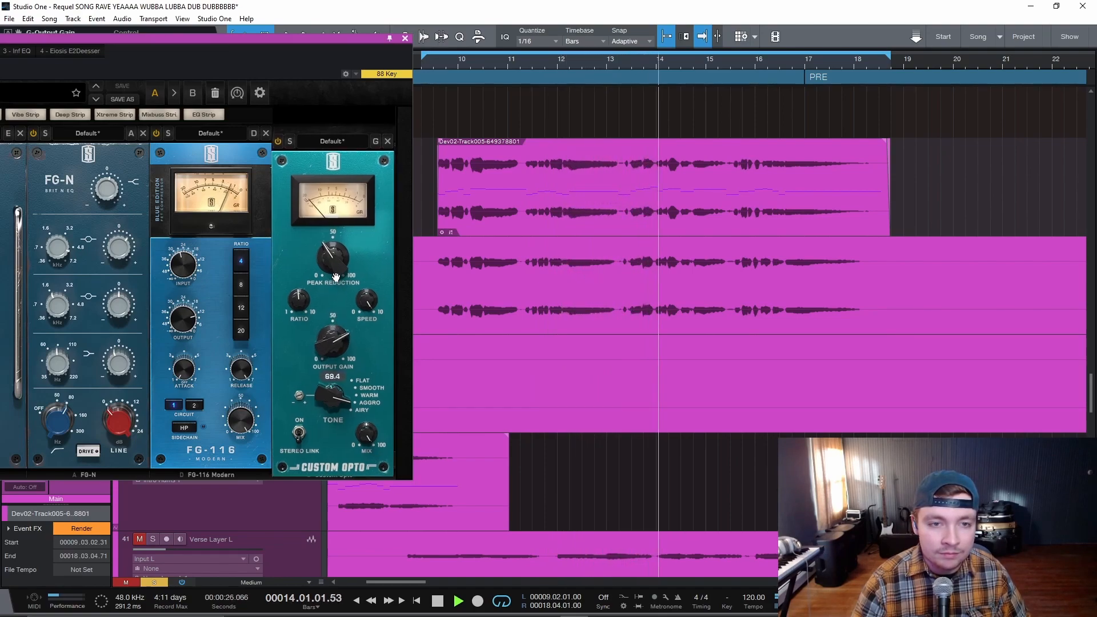
pyautogui.moveTo(337, 258); pyautogui.dragTo(337, 274)
pyautogui.moveTo(338, 317); pyautogui.dragTo(338, 336)
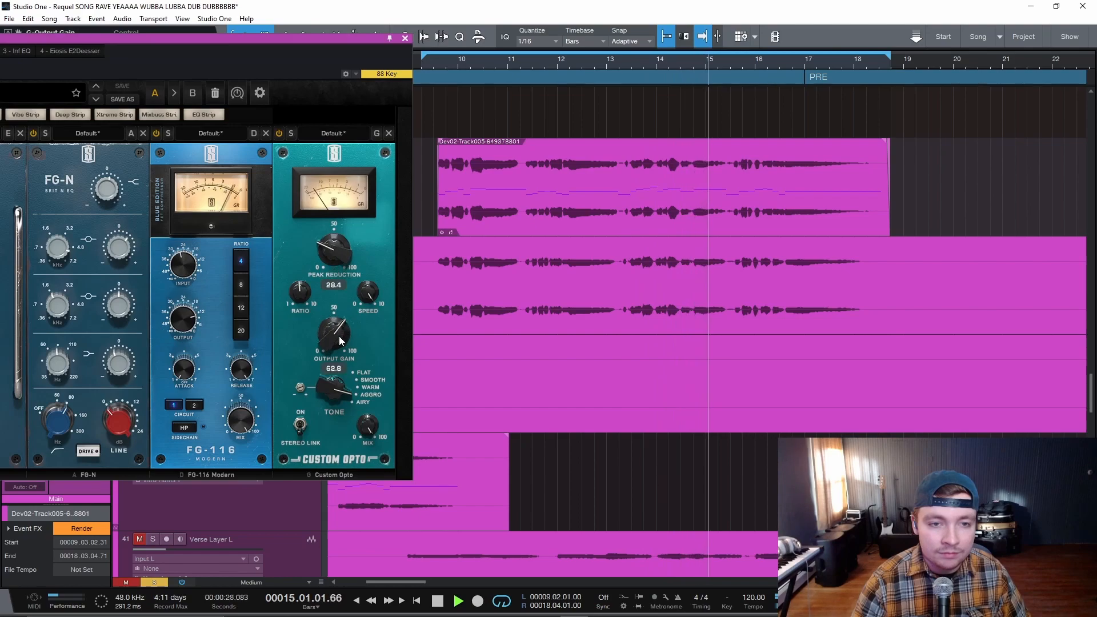
pyautogui.moveTo(334, 260); pyautogui.dragTo(334, 259)
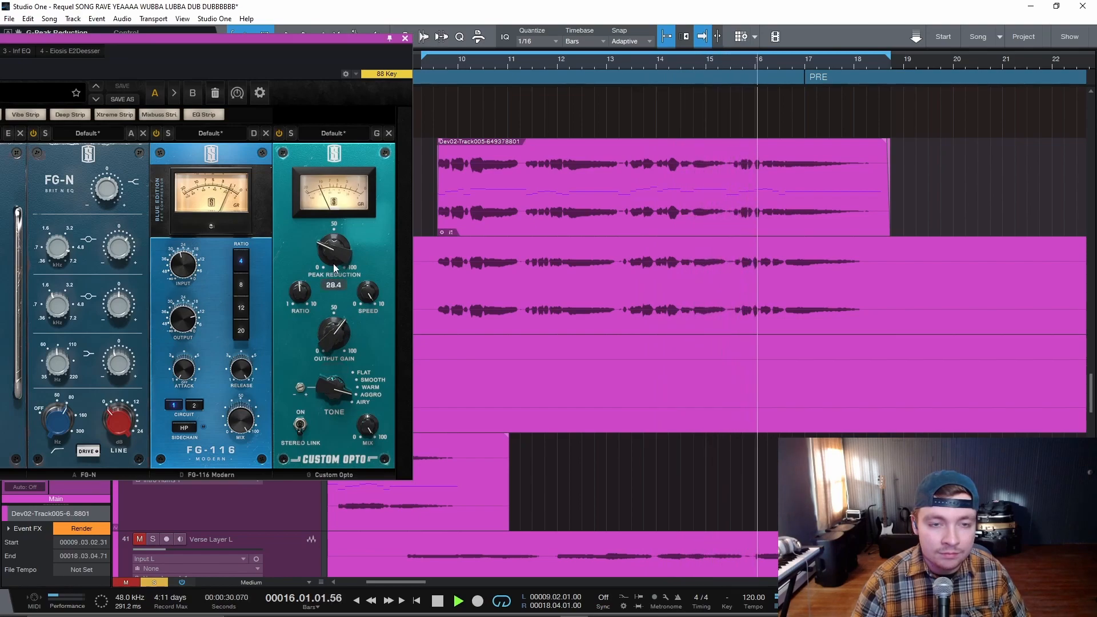
pyautogui.moveTo(301, 389); pyautogui.dragTo(299, 382)
pyautogui.press('space')
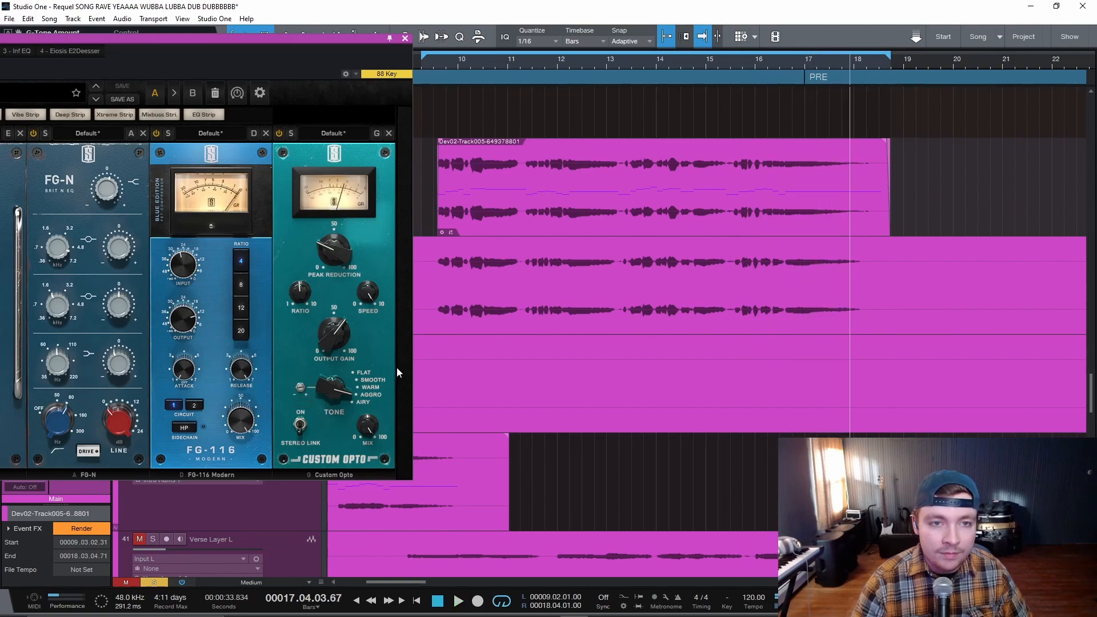
# - Compare the dry vocal with the retuned compression by raising the Custom Opto's mix from 0% to 100% during playback
pyautogui.click(433, 63)
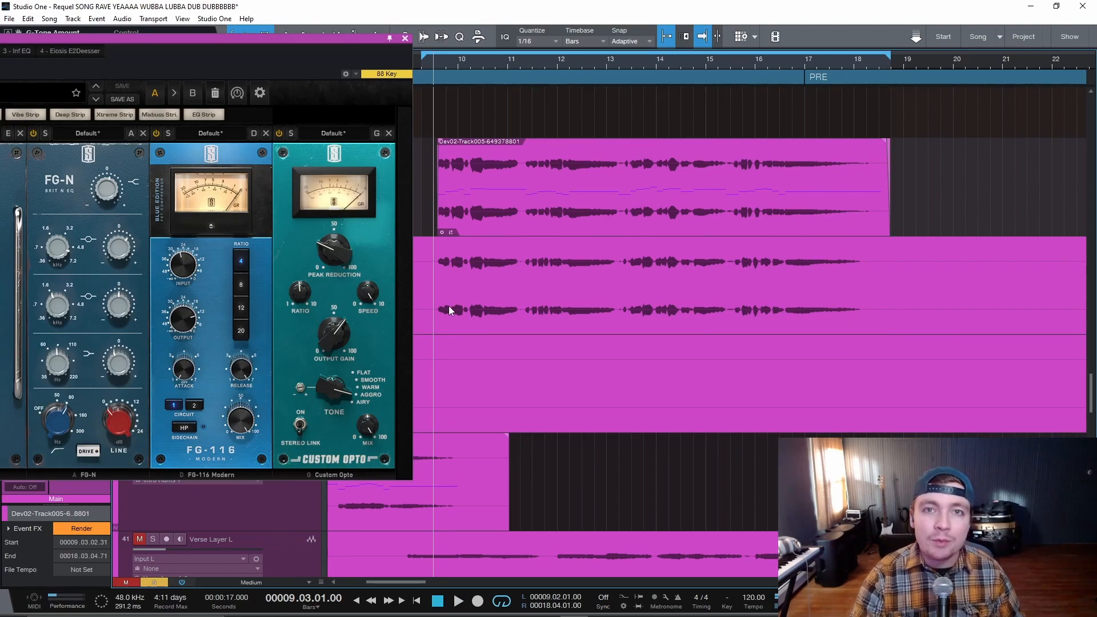
pyautogui.moveTo(367, 428); pyautogui.dragTo(377, 452)
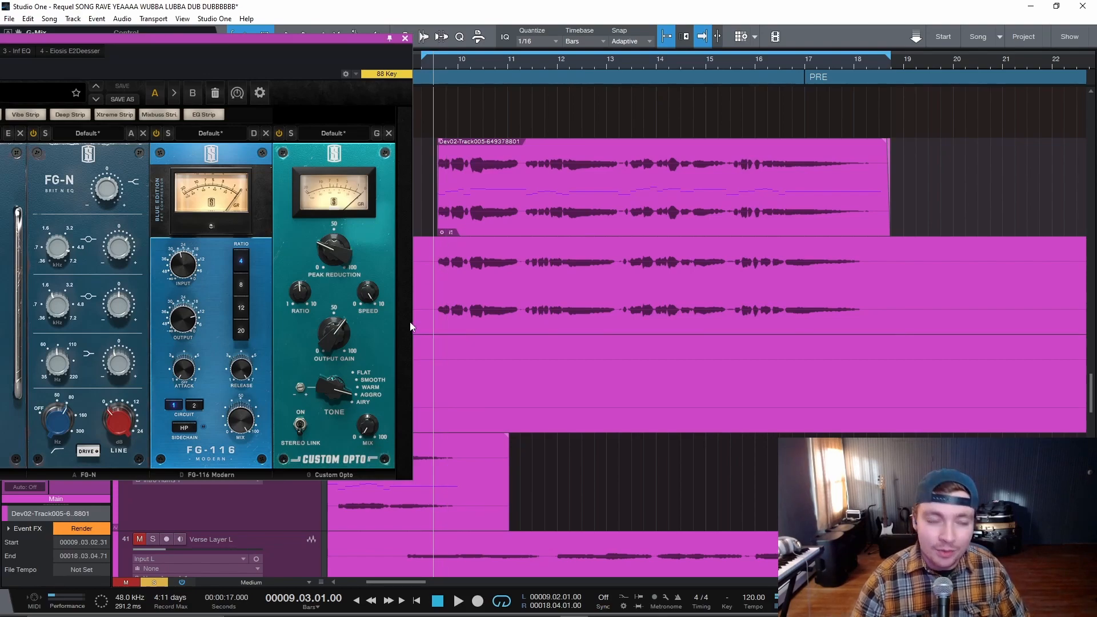
pyautogui.moveTo(373, 430)
pyautogui.press('space')
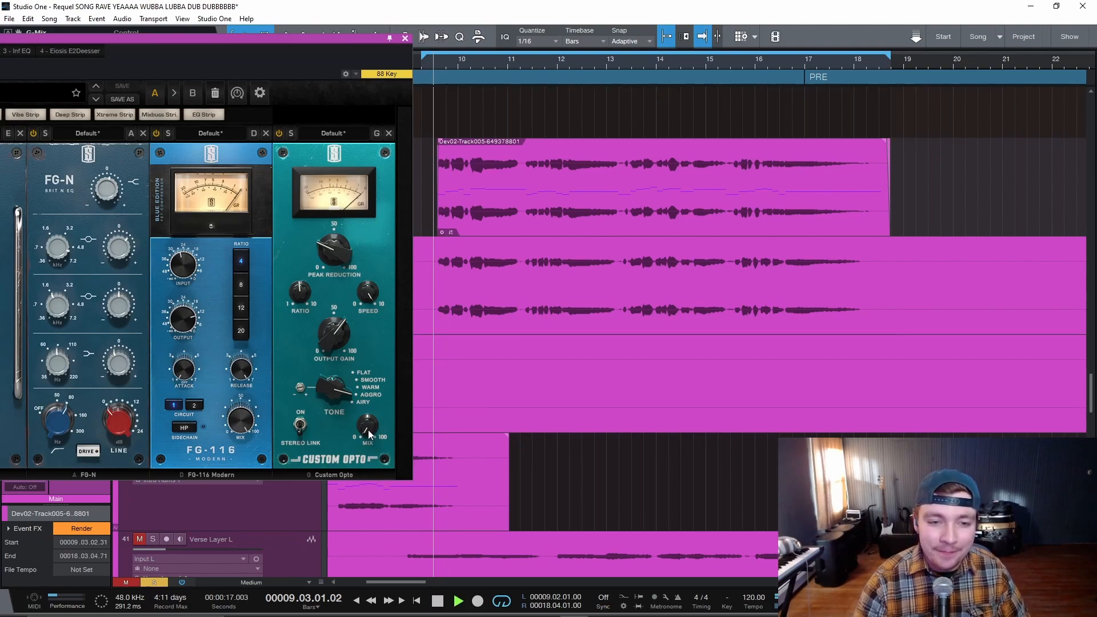
pyautogui.moveTo(368, 428); pyautogui.dragTo(409, 359)
pyautogui.press('space')
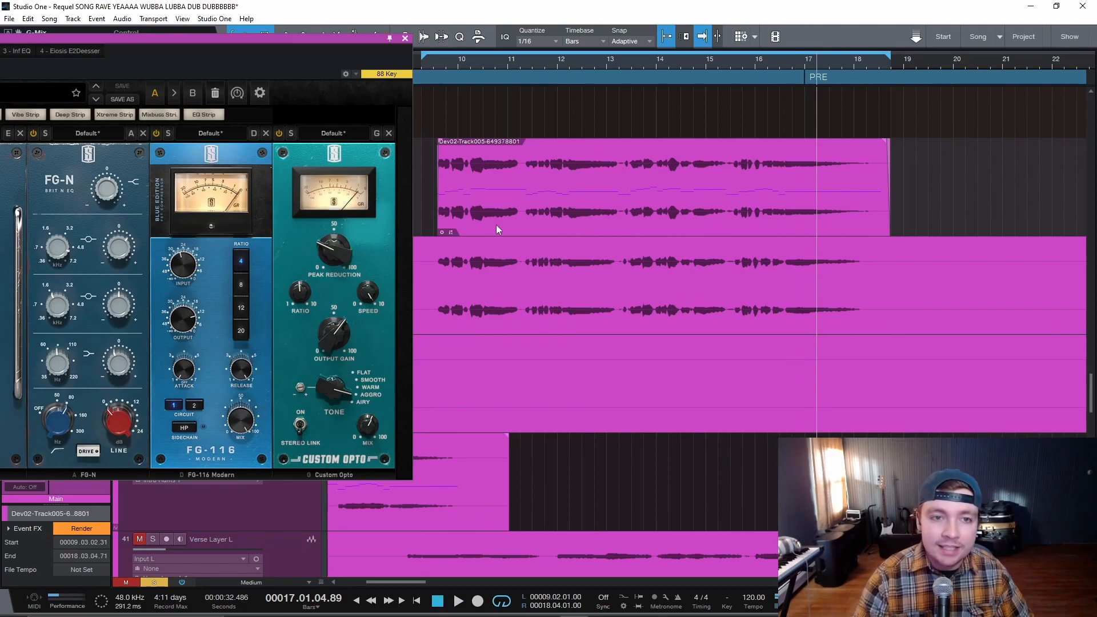
# - Replay the vocal from bar 9 beat 3, bypassing and re-enabling the Custom Opto to compare the sound
pyautogui.click(433, 60)
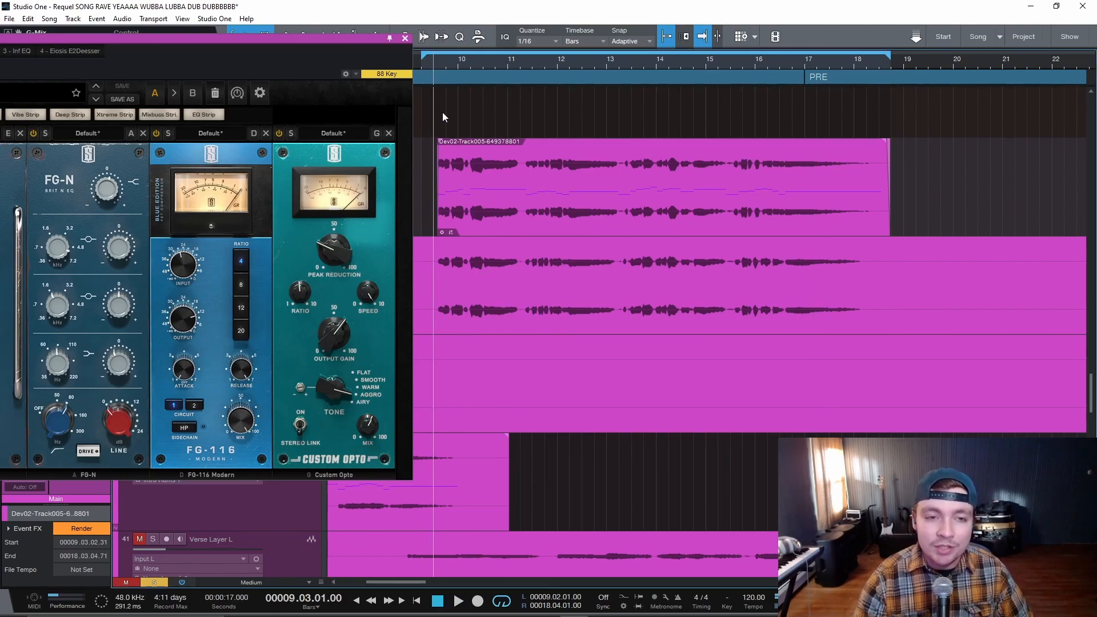
pyautogui.press('space')
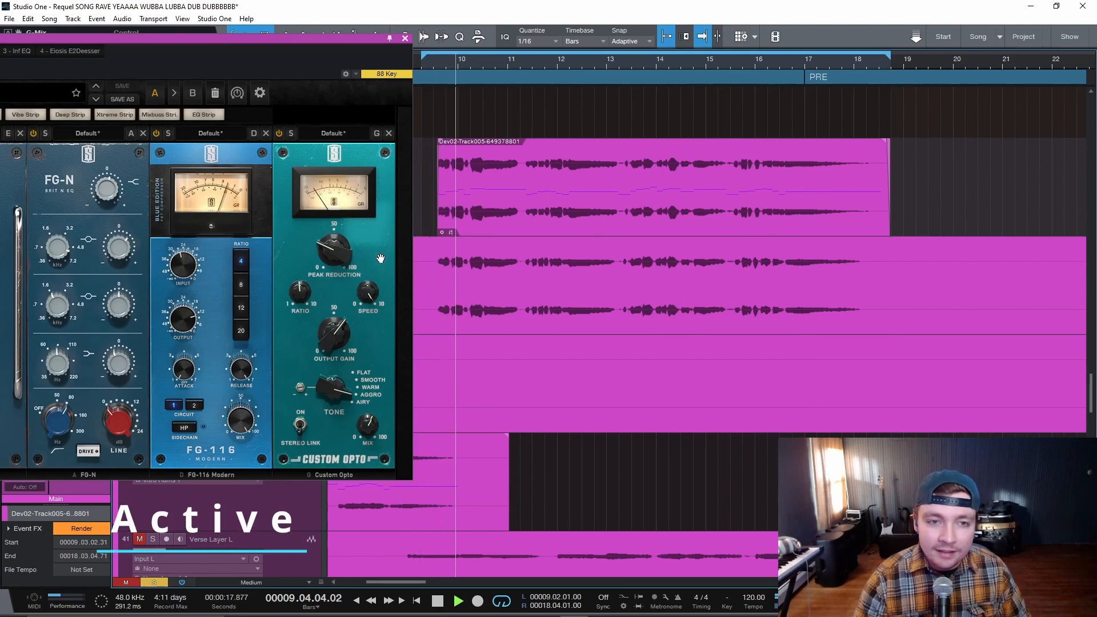
pyautogui.click(280, 134)
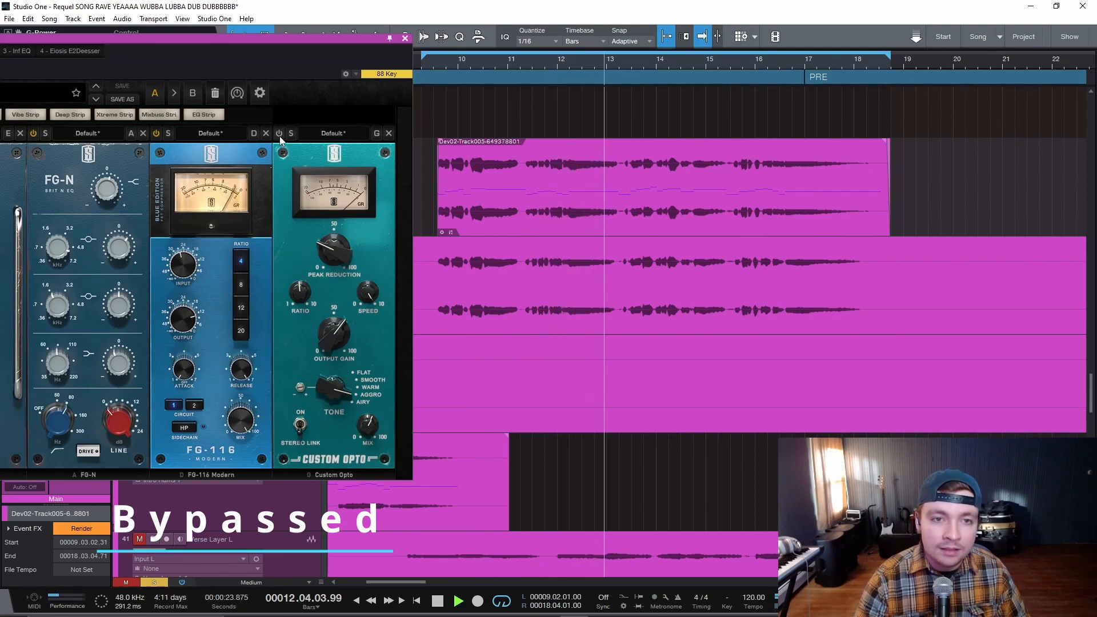
pyautogui.click(279, 135)
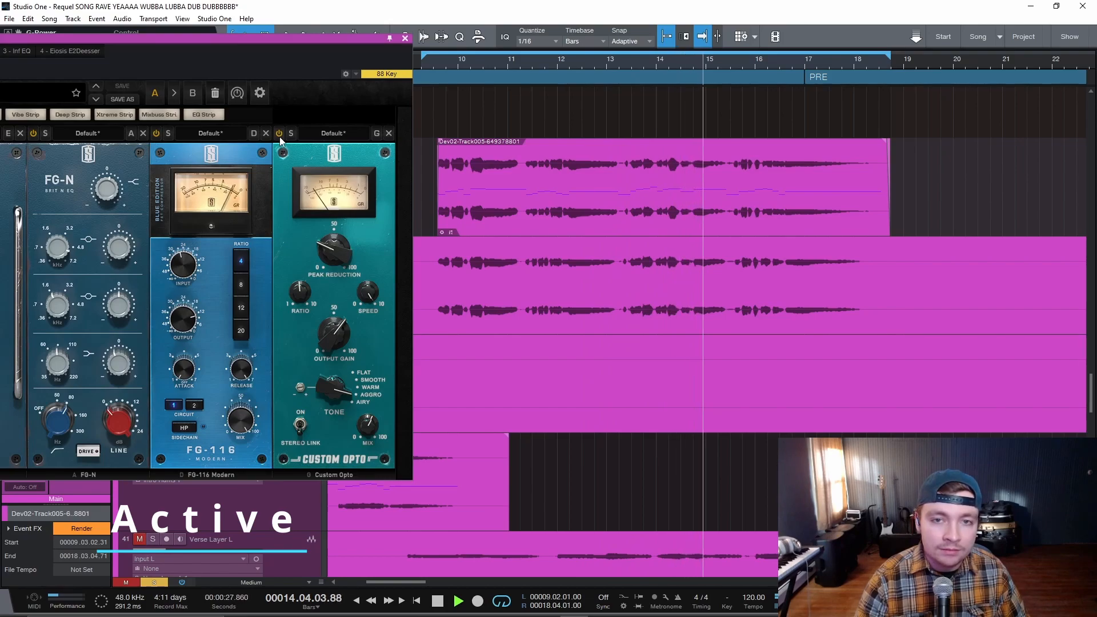
pyautogui.press('space')
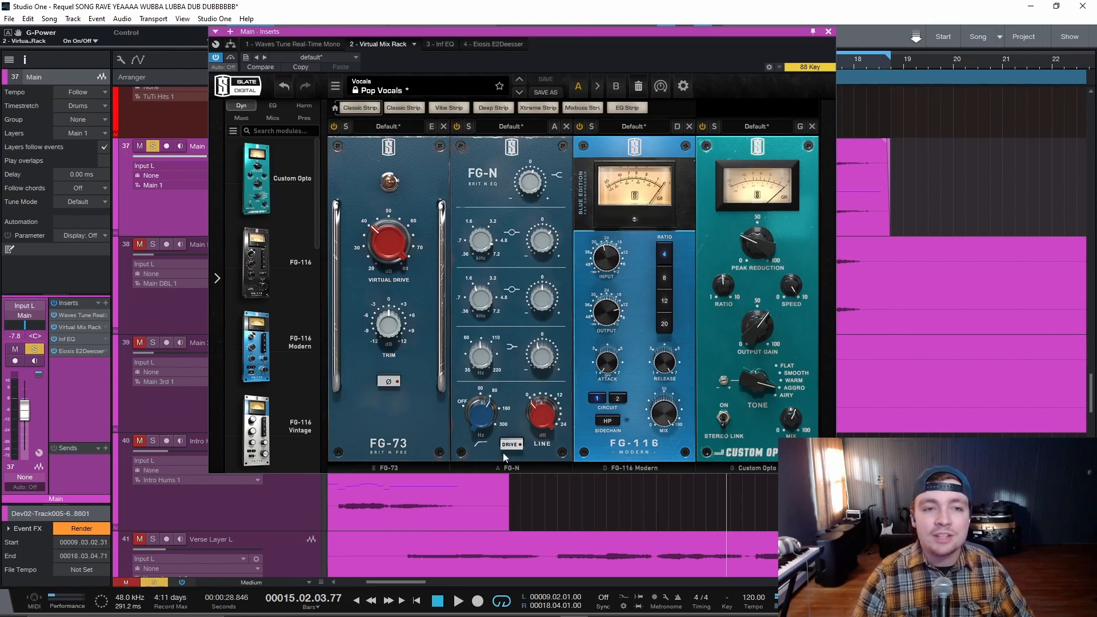
# - Insert the London saturation module from the harmonic modules between the FG-116 Modern and the Custom Opto
pyautogui.click(303, 106)
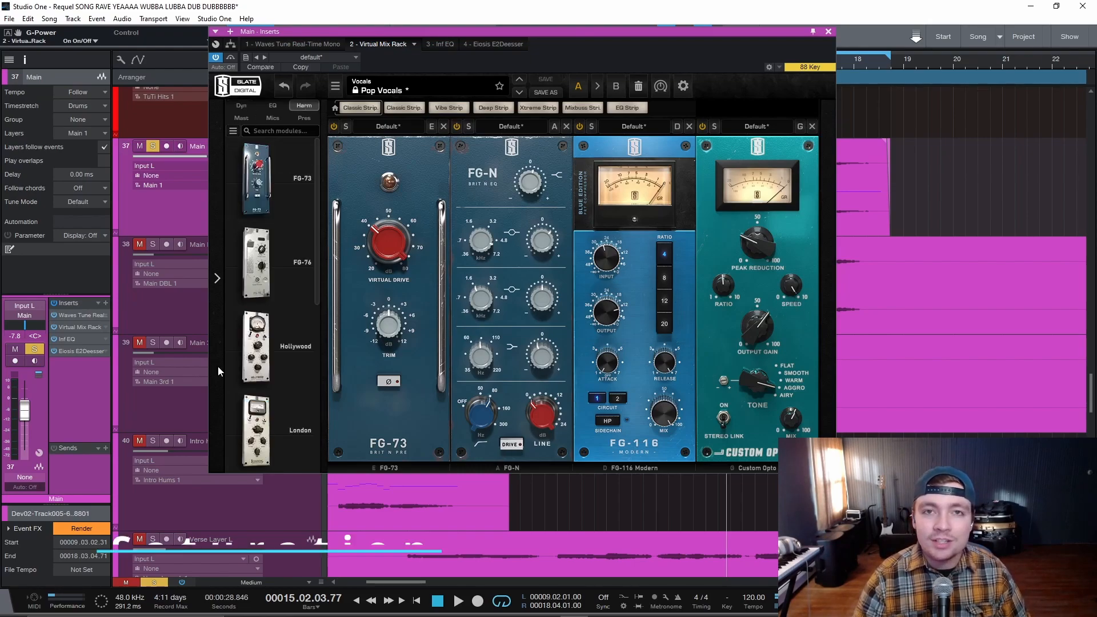
pyautogui.scroll(-1, 290, 374)
pyautogui.scroll(1, 269, 381)
pyautogui.scroll(-1, 263, 365)
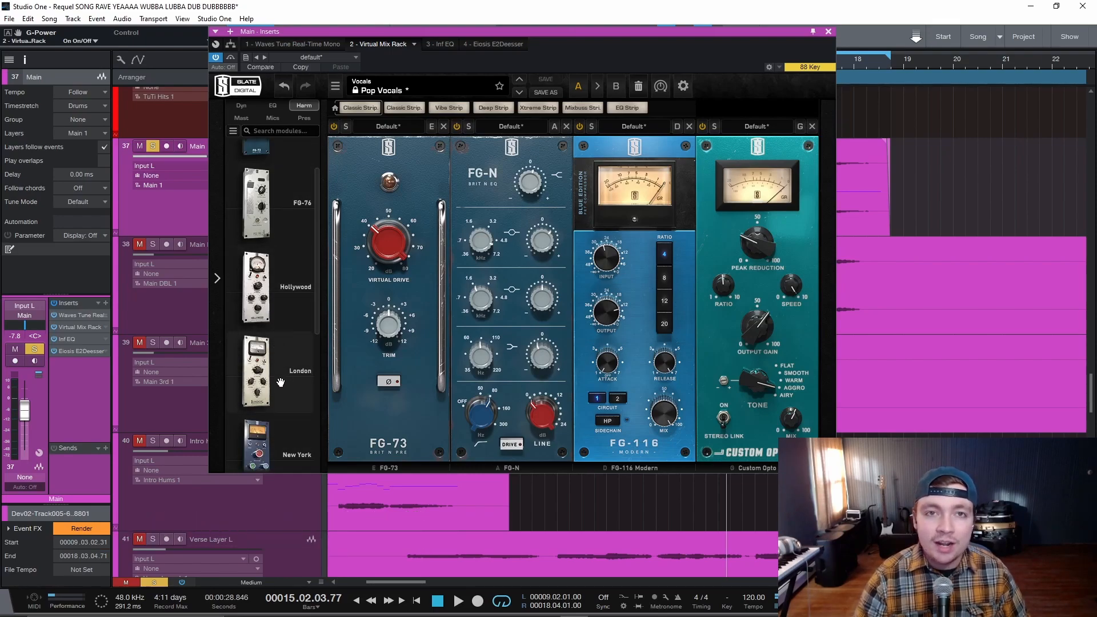
pyautogui.moveTo(281, 382)
pyautogui.moveTo(280, 382); pyautogui.dragTo(768, 341)
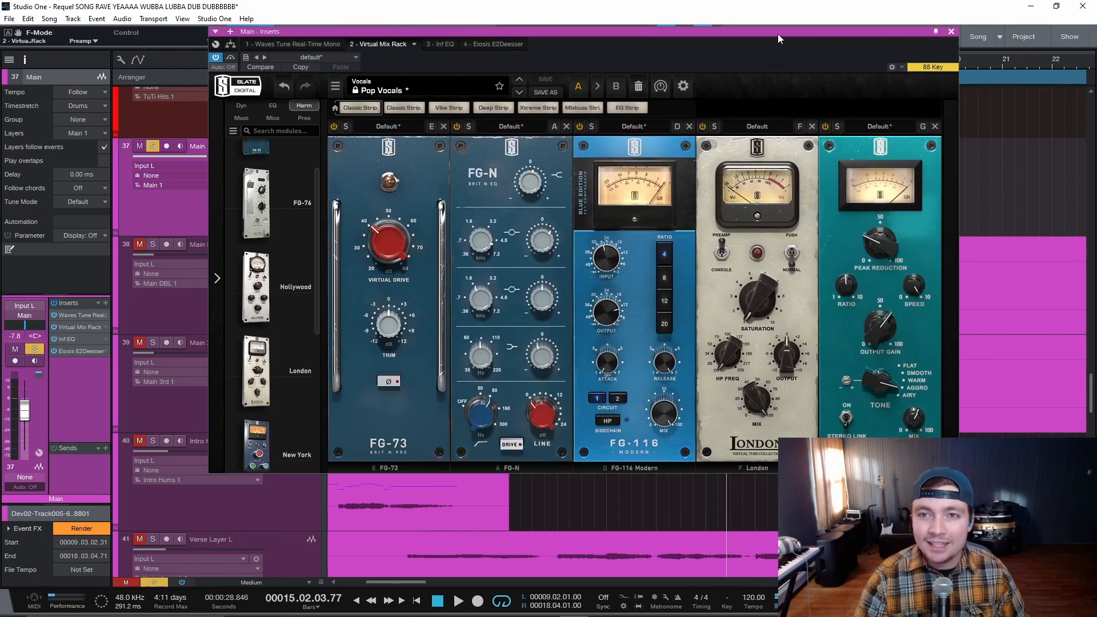
pyautogui.moveTo(777, 39); pyautogui.dragTo(668, 39)
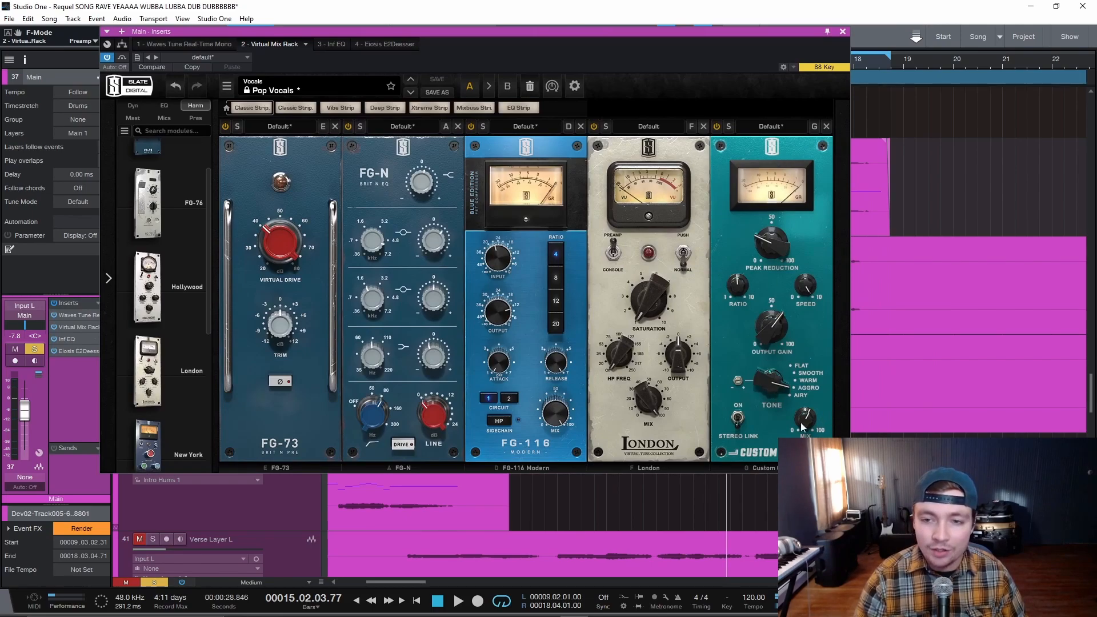
# - Turn the London's saturation down to 1.00 and place the playback cursor at bar 9 beat 3 for auditioning the vocal
pyautogui.moveTo(702, 44); pyautogui.dragTo(665, 72)
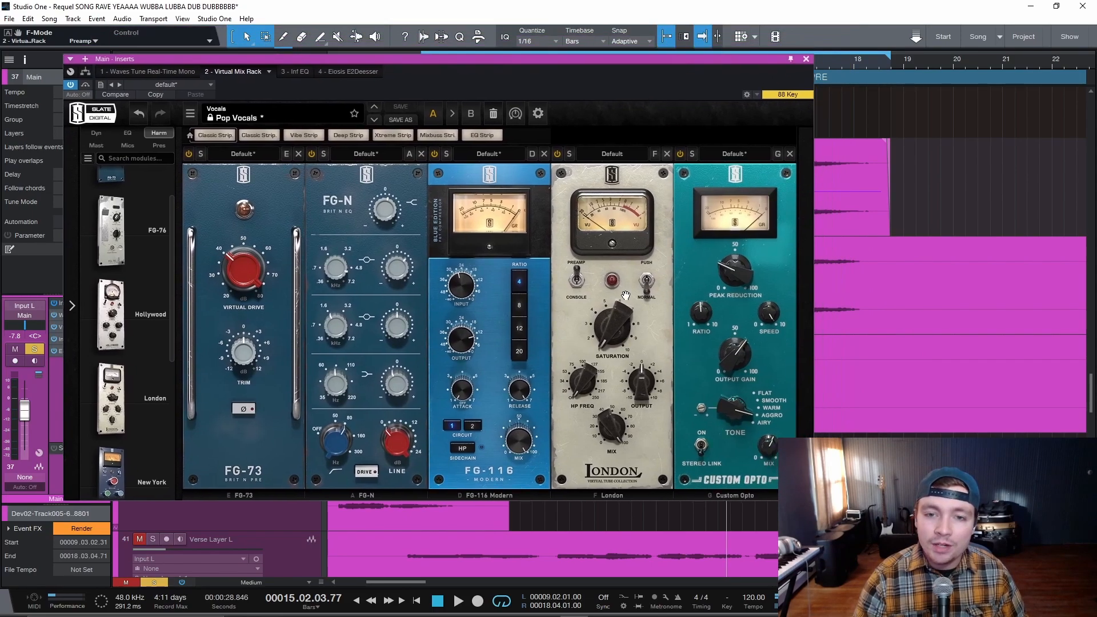
pyautogui.moveTo(619, 304); pyautogui.dragTo(610, 370)
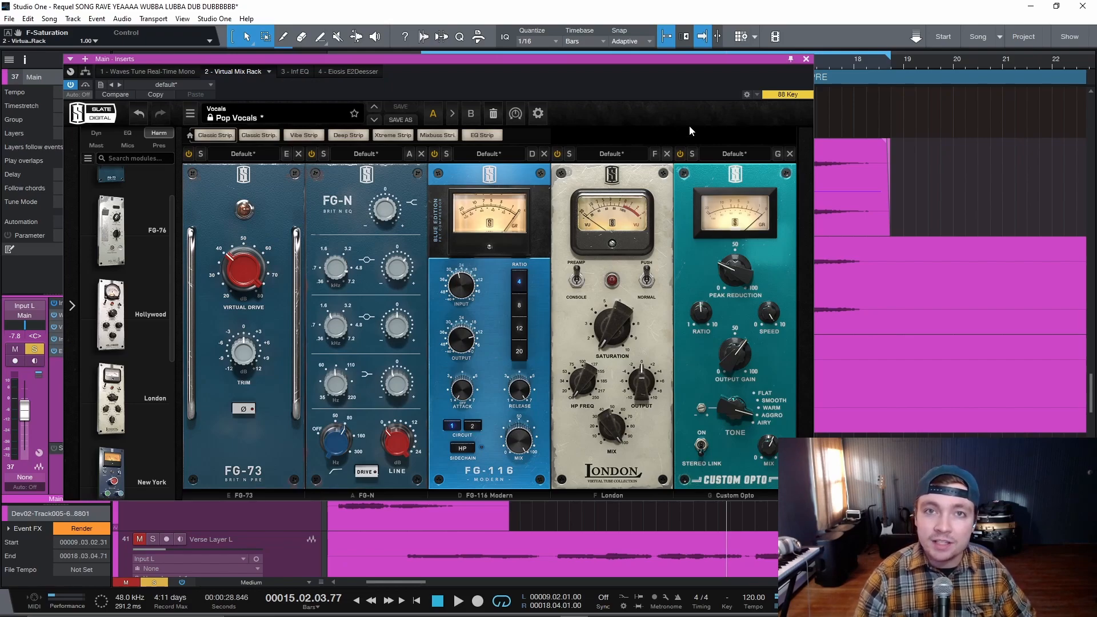
pyautogui.moveTo(708, 64); pyautogui.dragTo(310, 83)
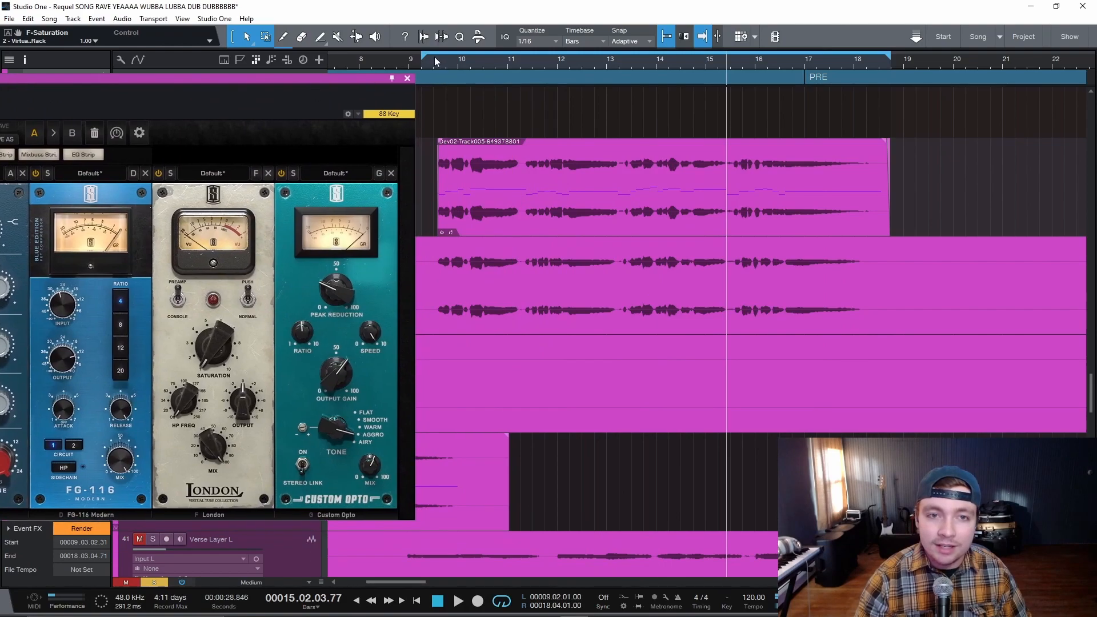
pyautogui.click(437, 64)
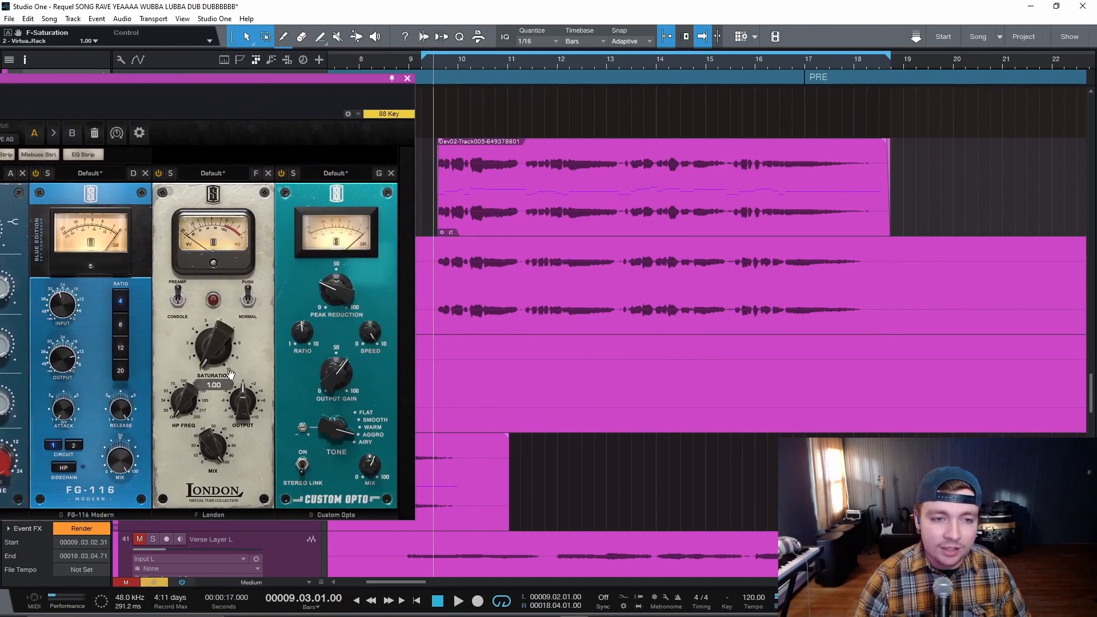
# - Tune the London's saturation to 3.54 while the vocal plays, and set the Custom Opto's mix to 52%
pyautogui.moveTo(229, 351); pyautogui.dragTo(228, 275)
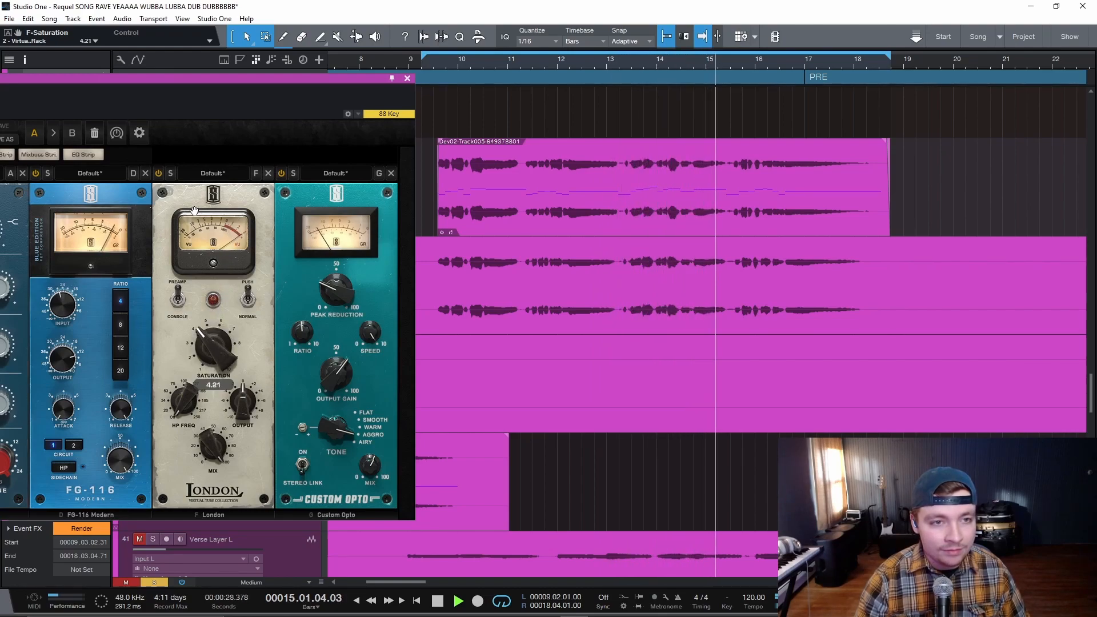
pyautogui.moveTo(241, 88); pyautogui.dragTo(330, 89)
pyautogui.moveTo(407, 87); pyautogui.dragTo(328, 85)
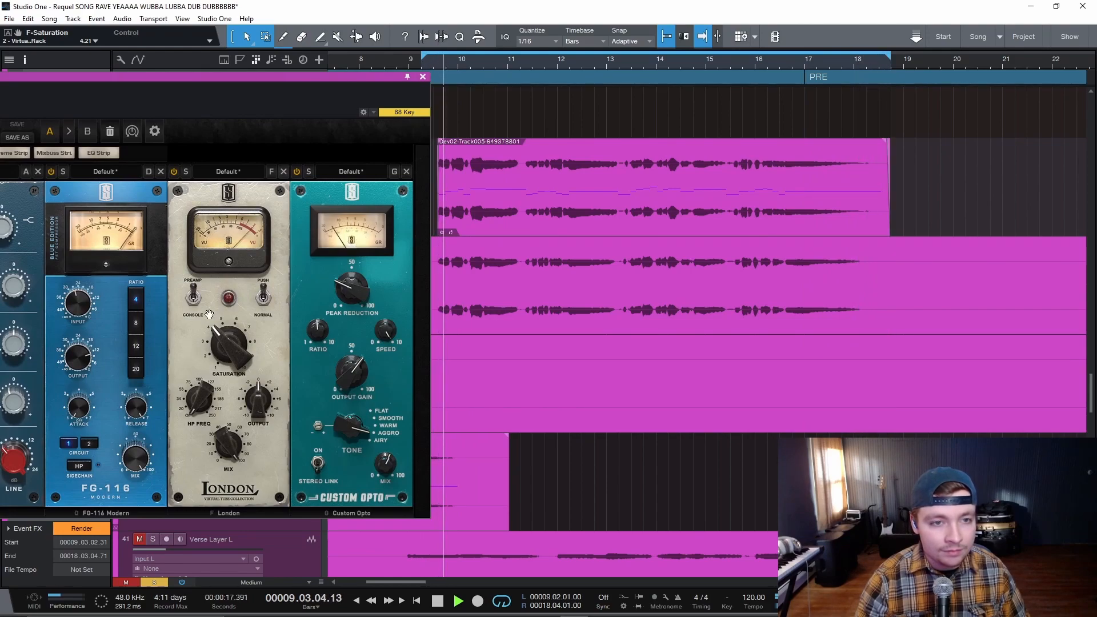
pyautogui.moveTo(230, 347)
pyautogui.mouseDown()
pyautogui.moveTo(230, 313)
pyautogui.moveTo(231, 354)
pyautogui.mouseUp()
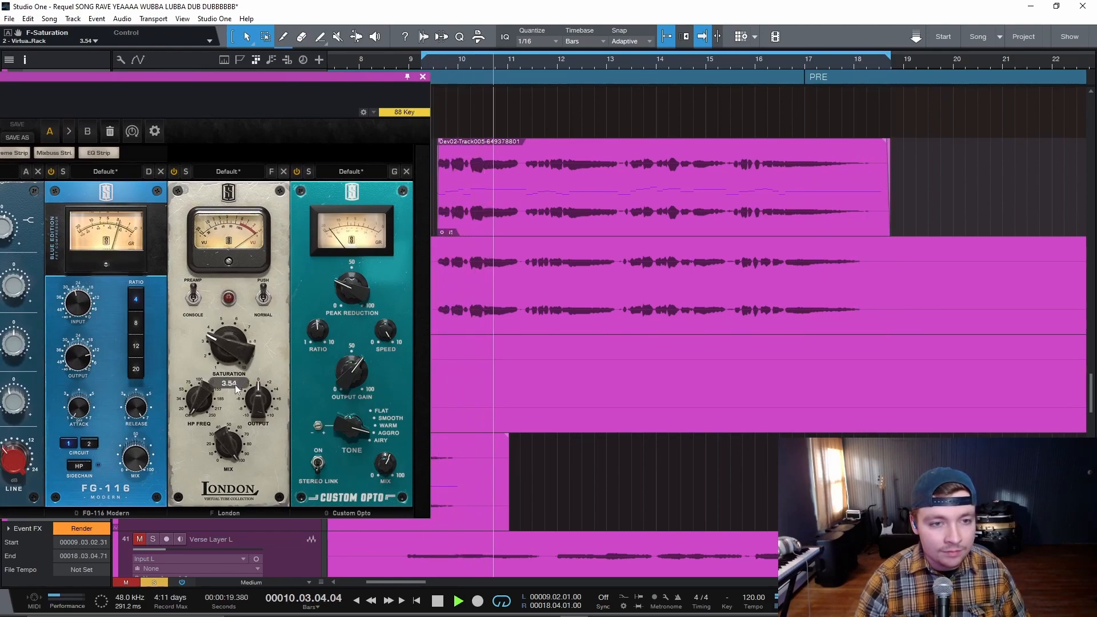
pyautogui.moveTo(386, 463); pyautogui.dragTo(390, 478)
pyautogui.press('space')
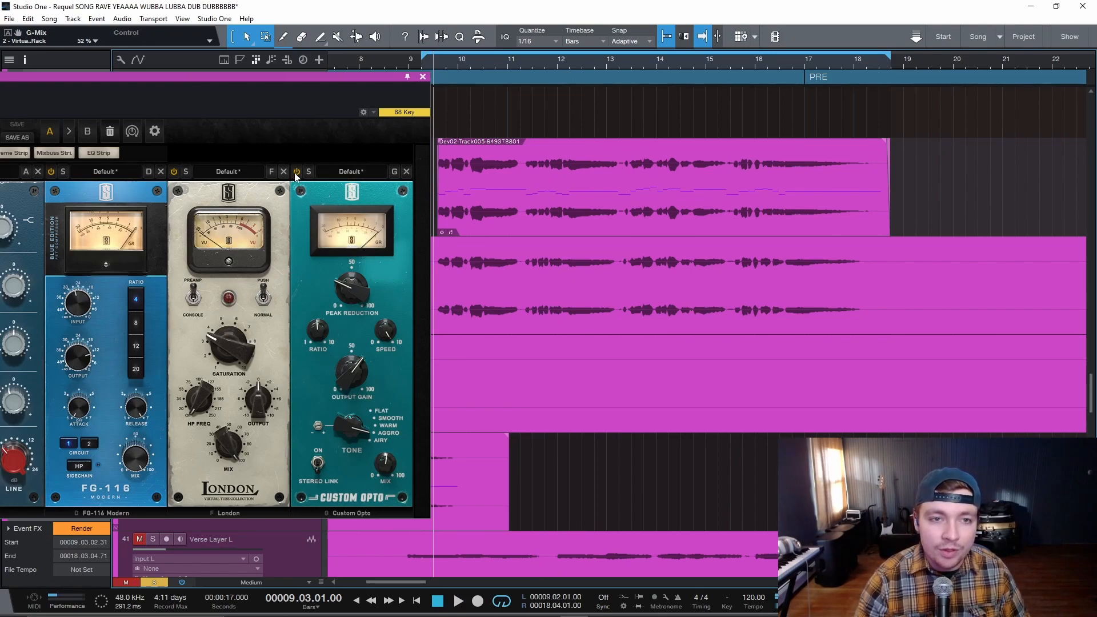
# - Replay the vocal from bar 9 beat 3, bypassing and re-enabling the London and the Custom Opto to compare the sound
pyautogui.press('space')
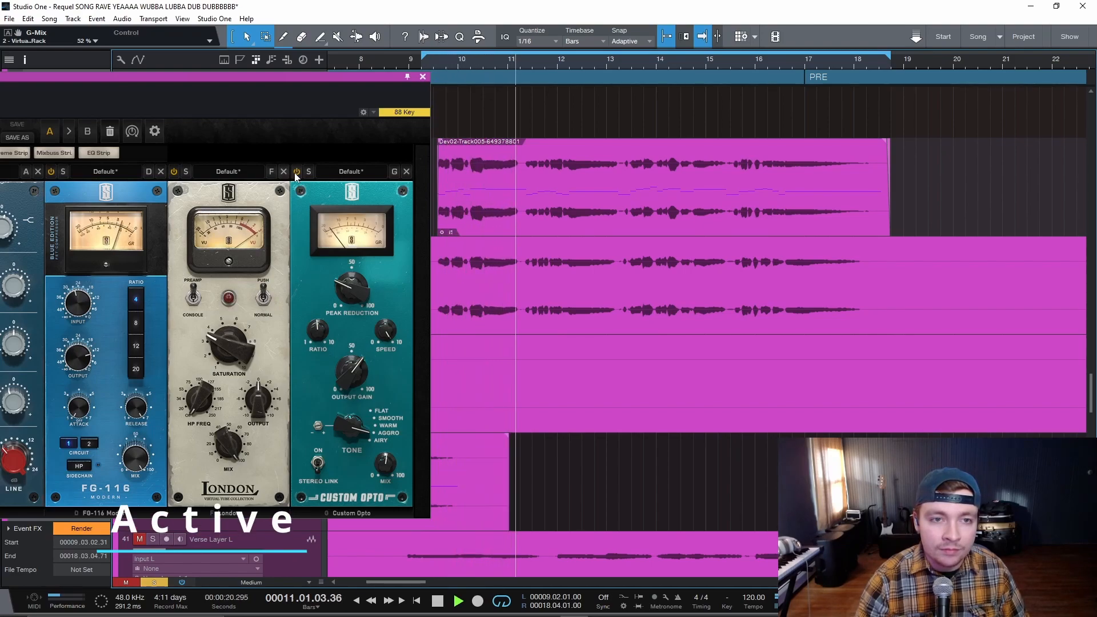
pyautogui.click(174, 172)
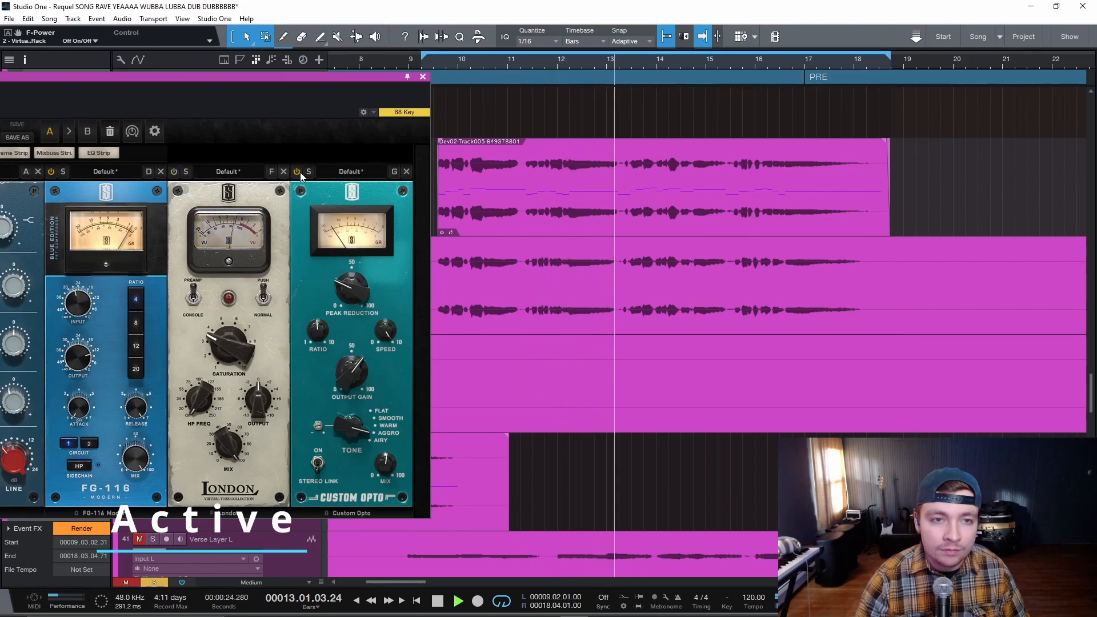
pyautogui.click(296, 171)
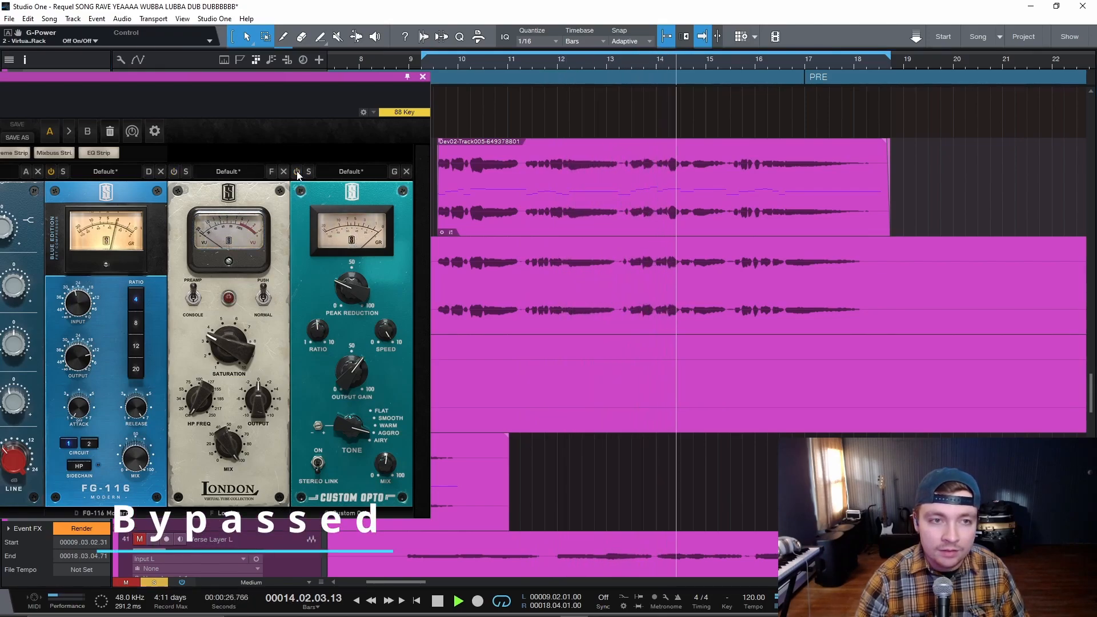
pyautogui.click(173, 172)
pyautogui.click(295, 172)
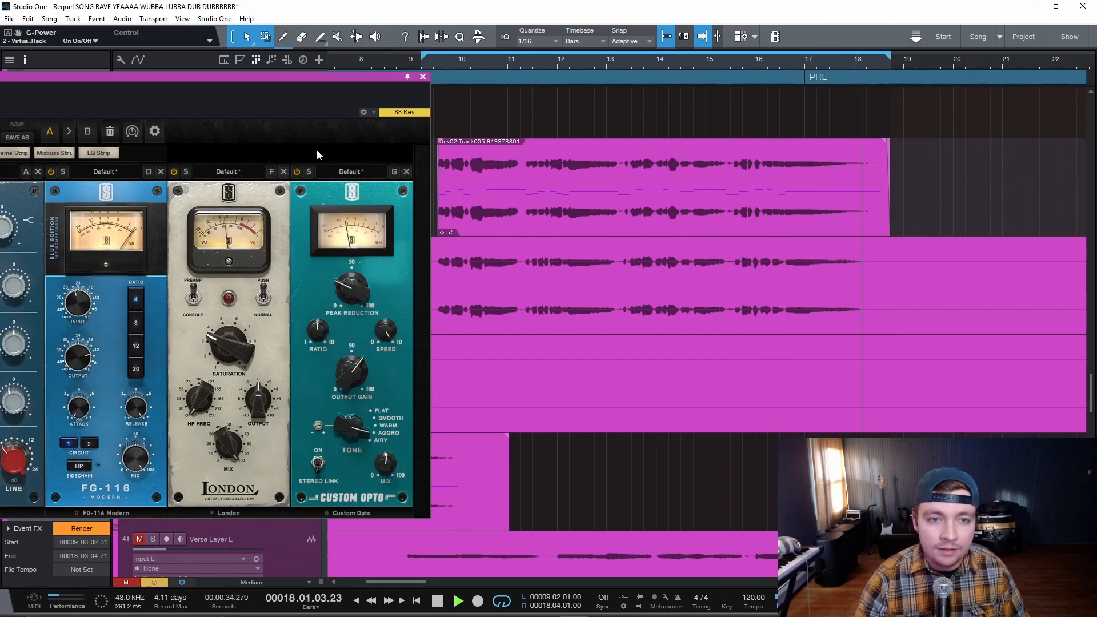
pyautogui.press('space')
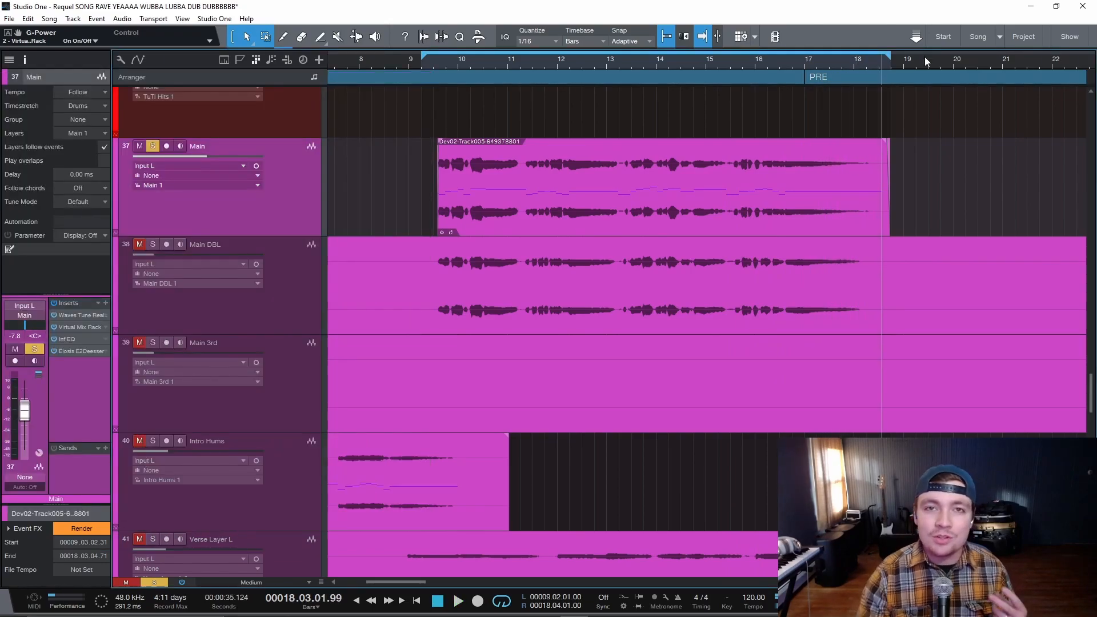